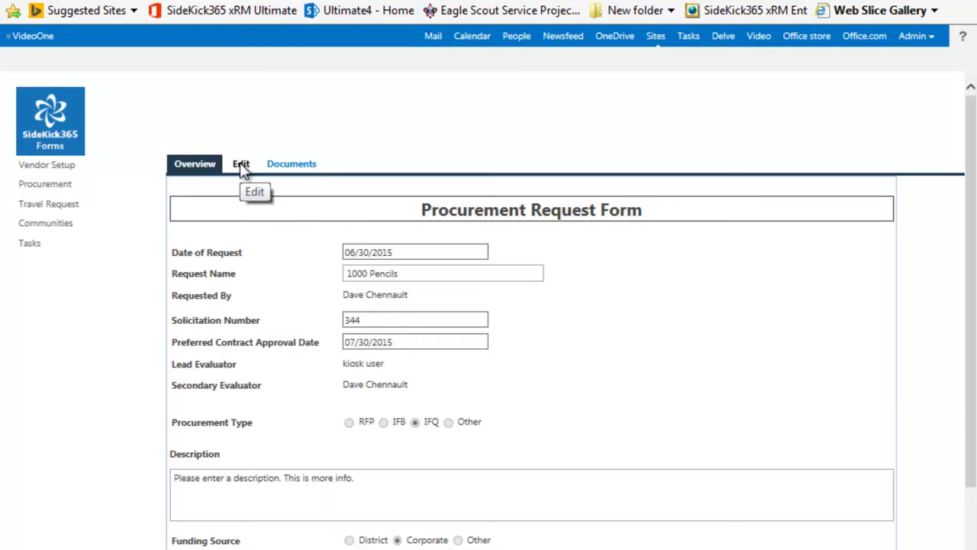
Step: Open the 1000 Pencils procurement request for editing and set its Procurement Type to Other
click(241, 166)
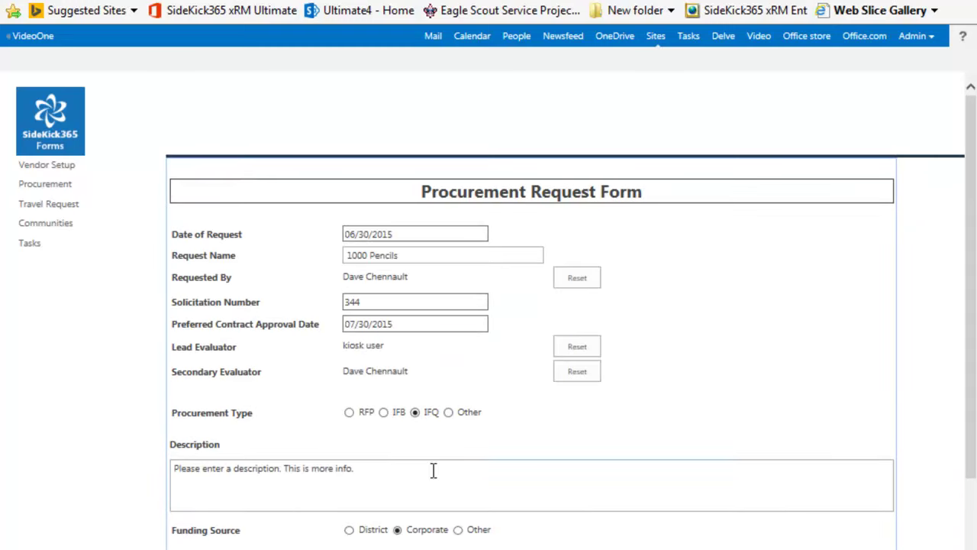
click(449, 413)
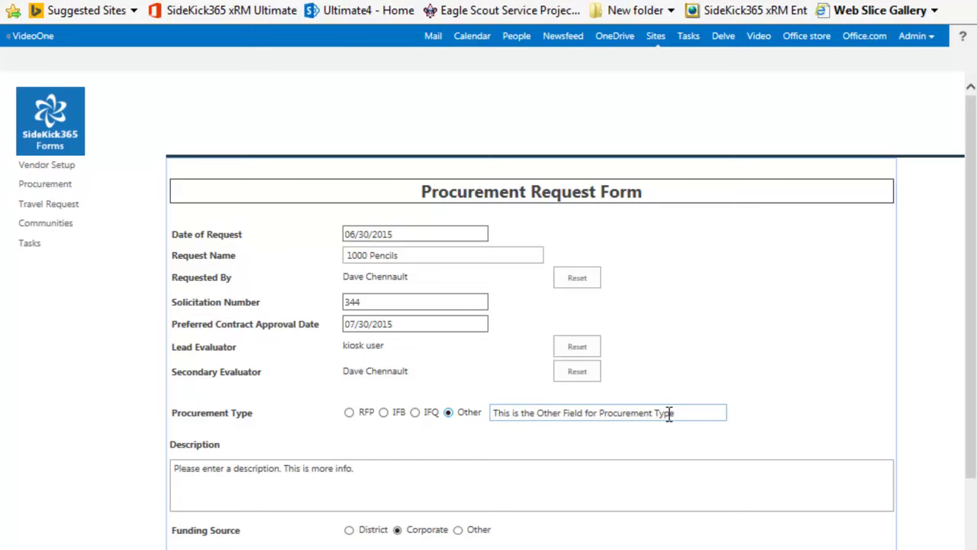
click(384, 414)
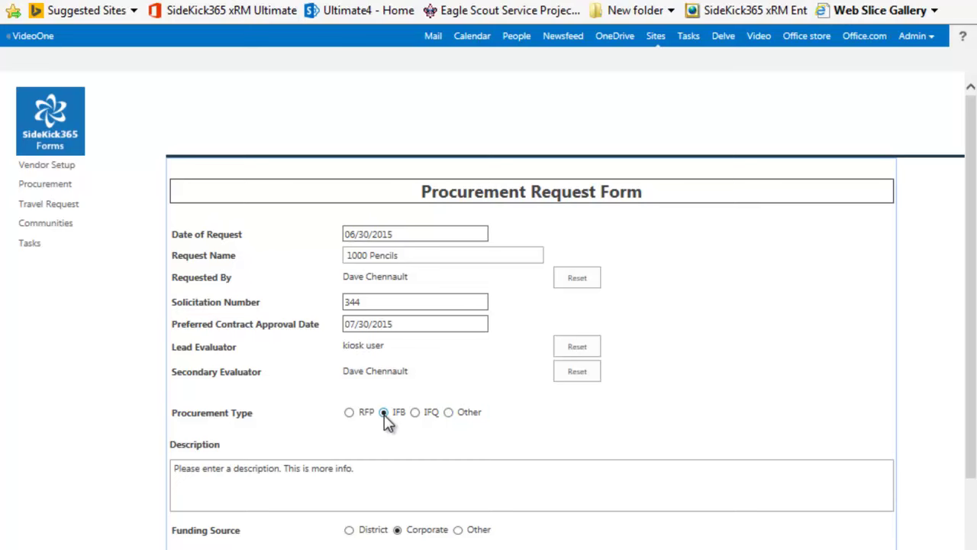
click(448, 413)
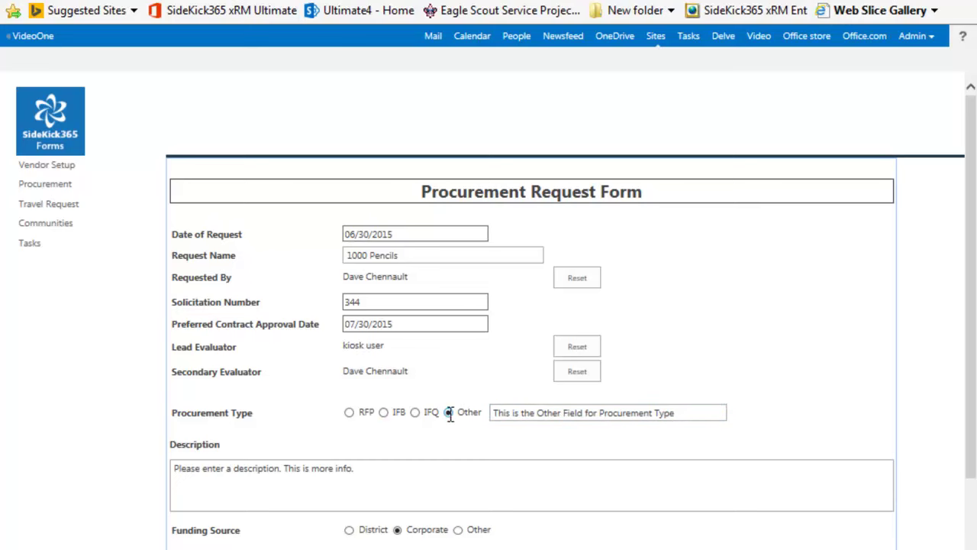
Step: Switch the Request Status to Pending and back to Approved
scroll(449, 413, down, 2)
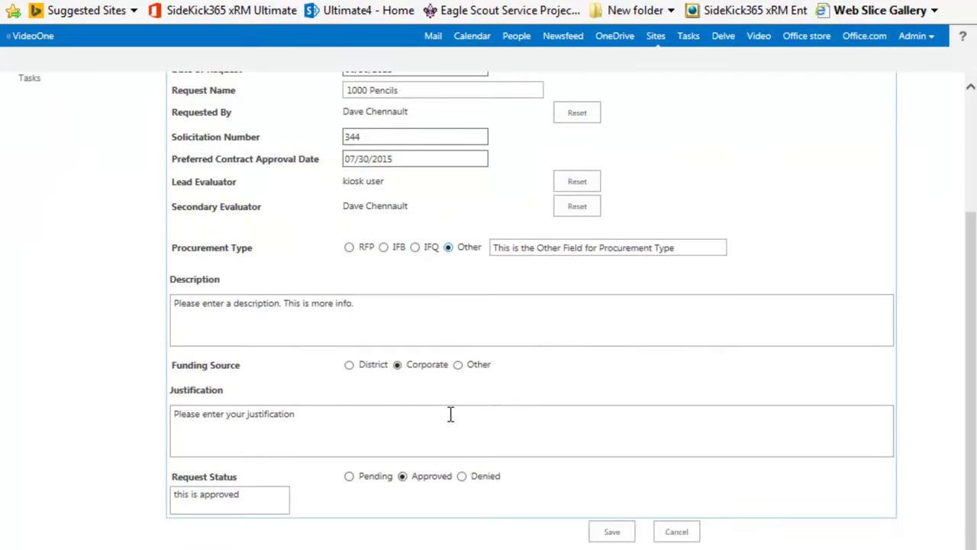
click(349, 475)
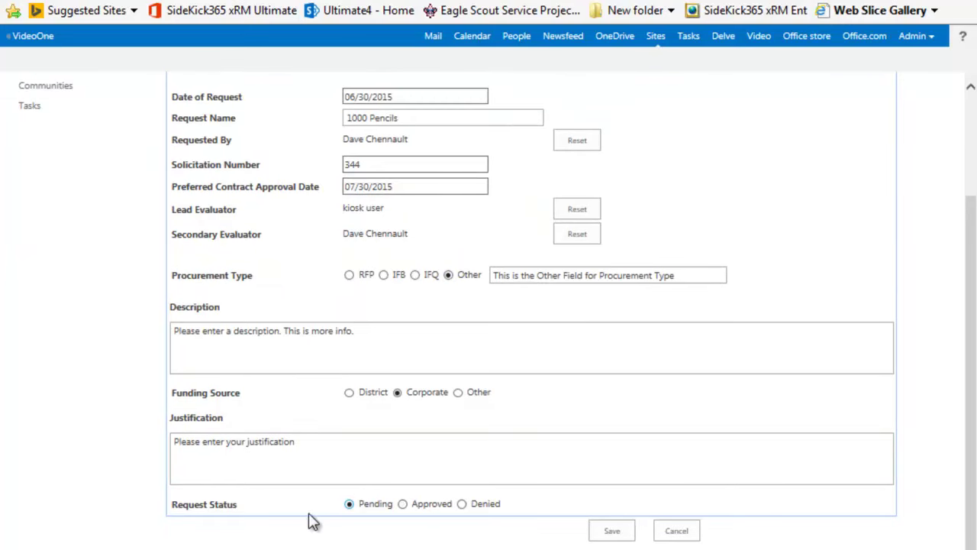
click(402, 504)
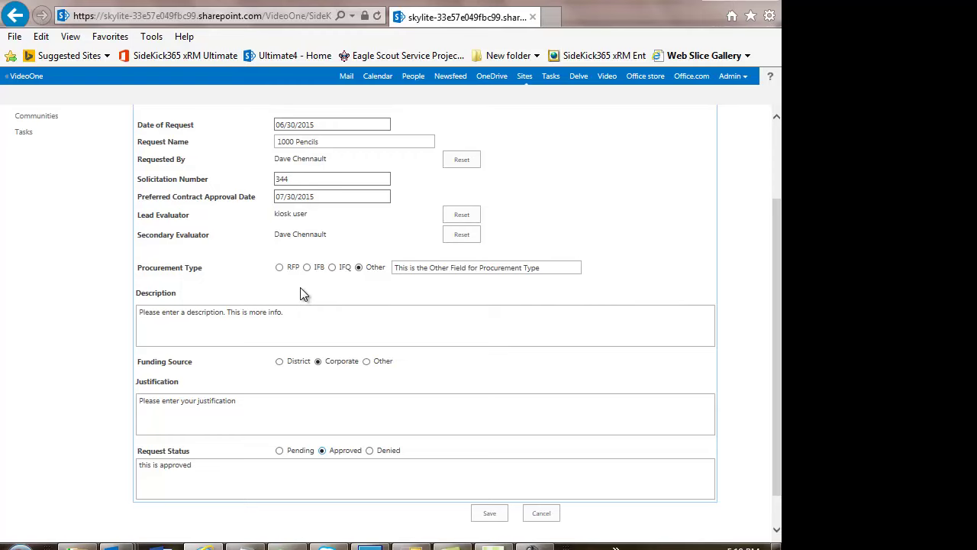
Step: Reset the Requested By field, look up and assign a different person, and save the procurement request
scroll(303, 294, up, 3)
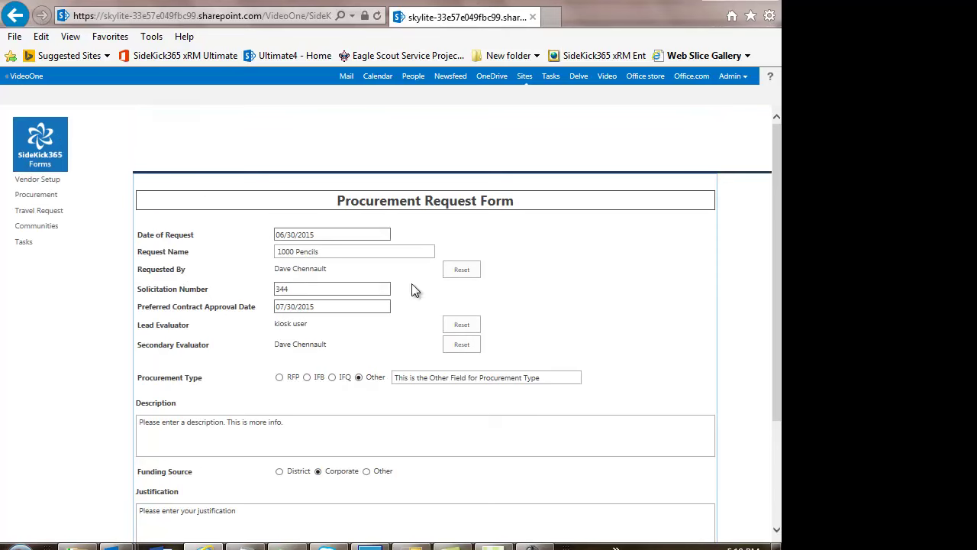
click(457, 272)
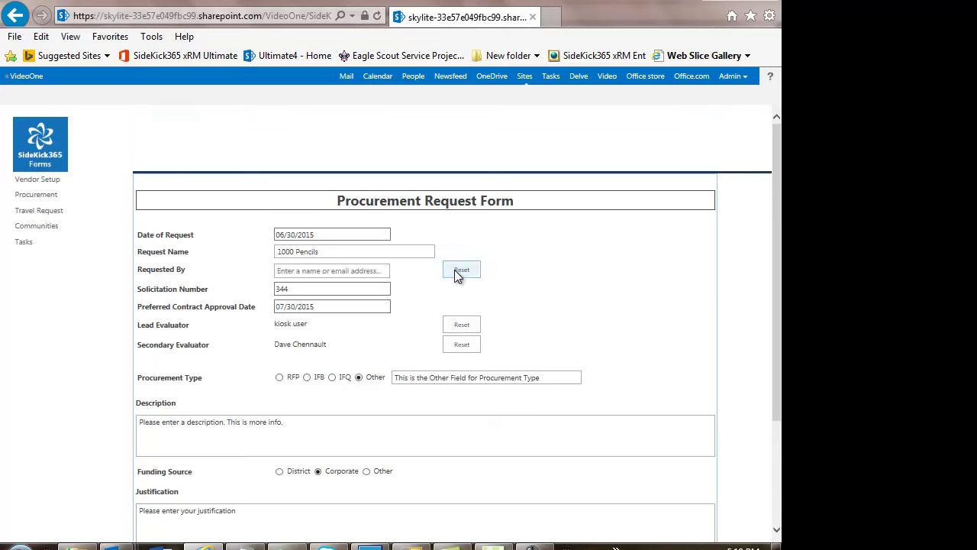
click(325, 272)
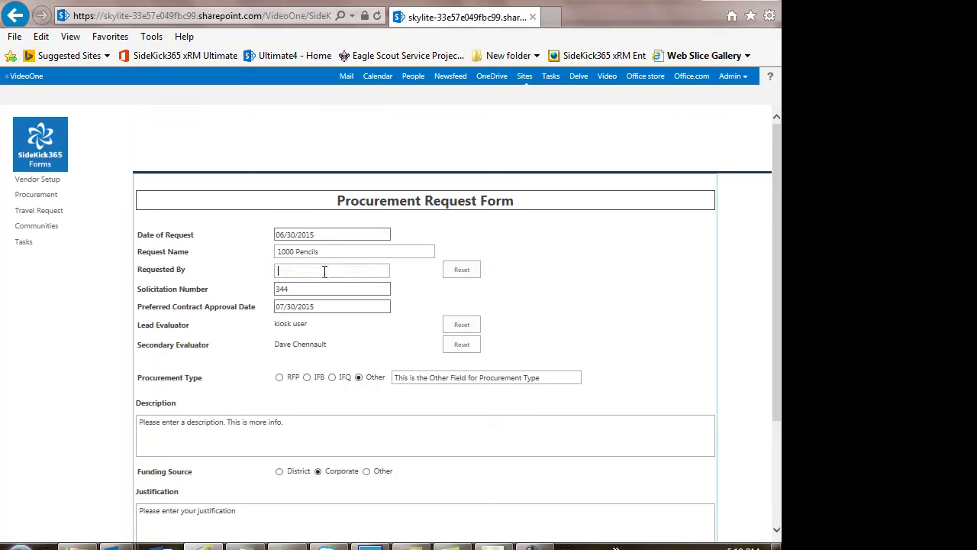
text(serg)
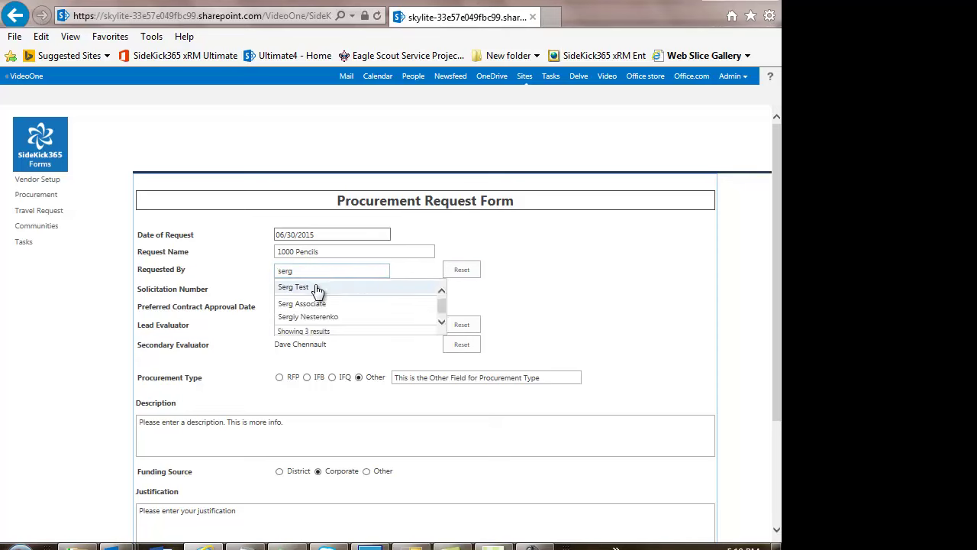
click(315, 305)
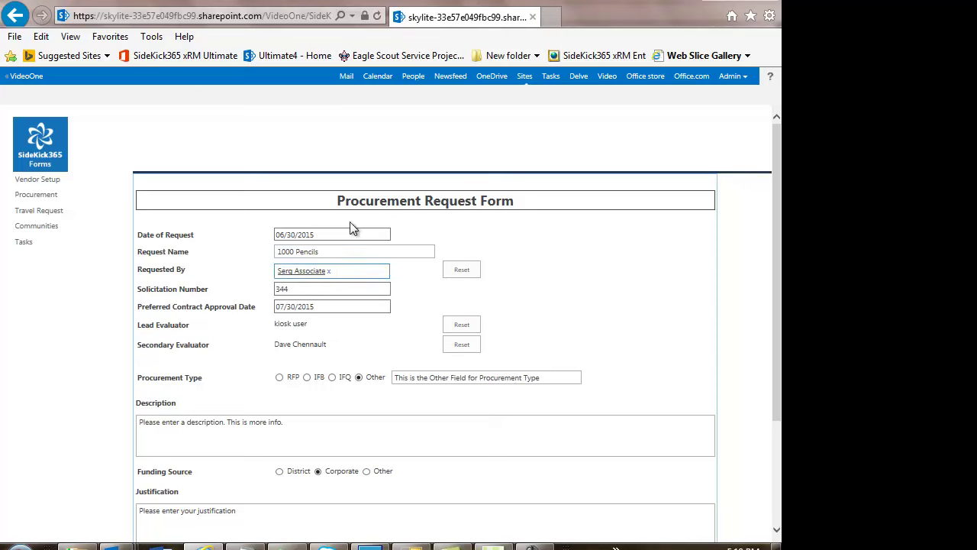
scroll(360, 264, down, 3)
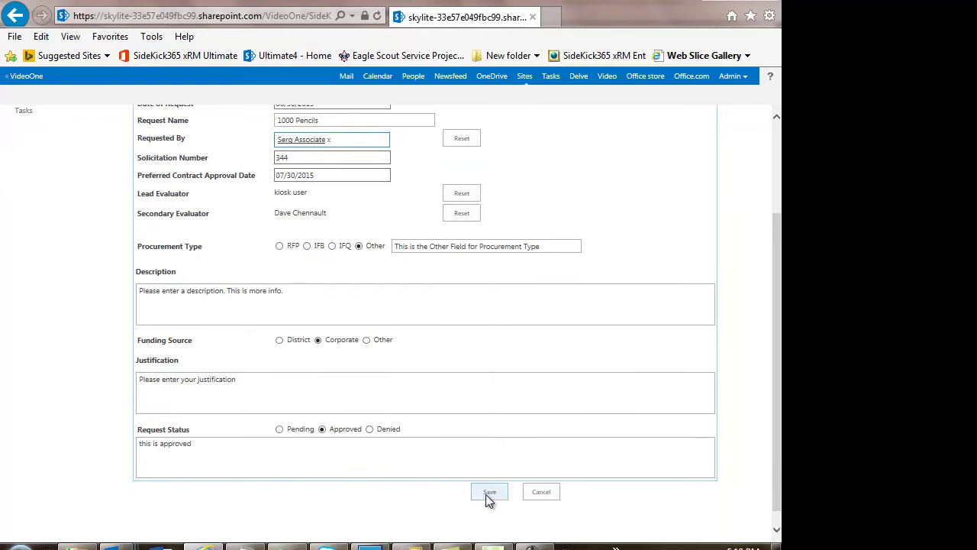
click(487, 493)
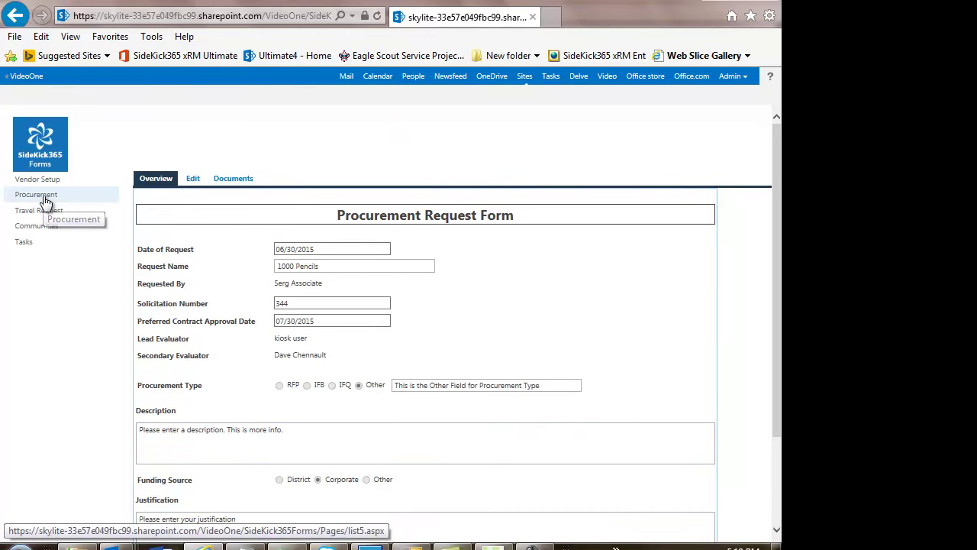
Step: Modify the Procurement list's view so that it displays the Requested By column
click(43, 200)
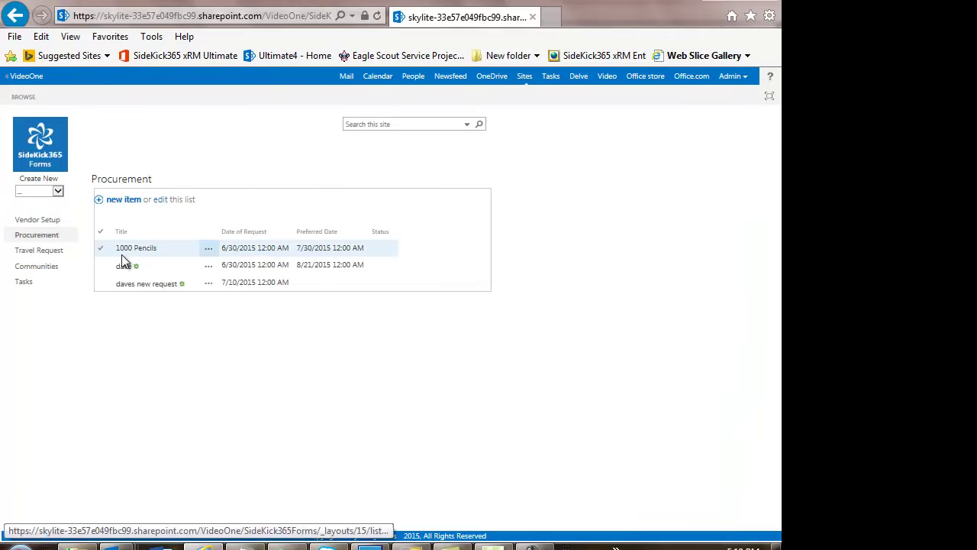
click(100, 249)
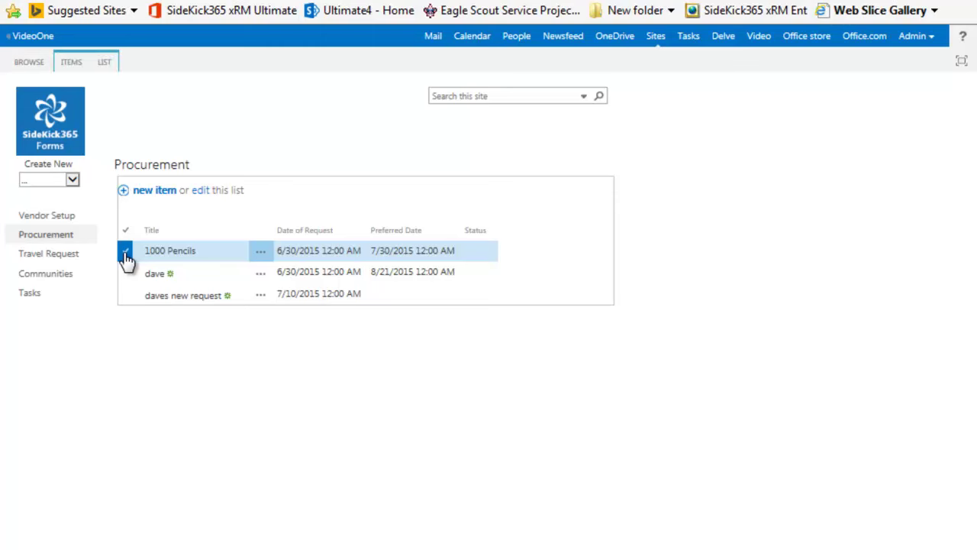
click(107, 67)
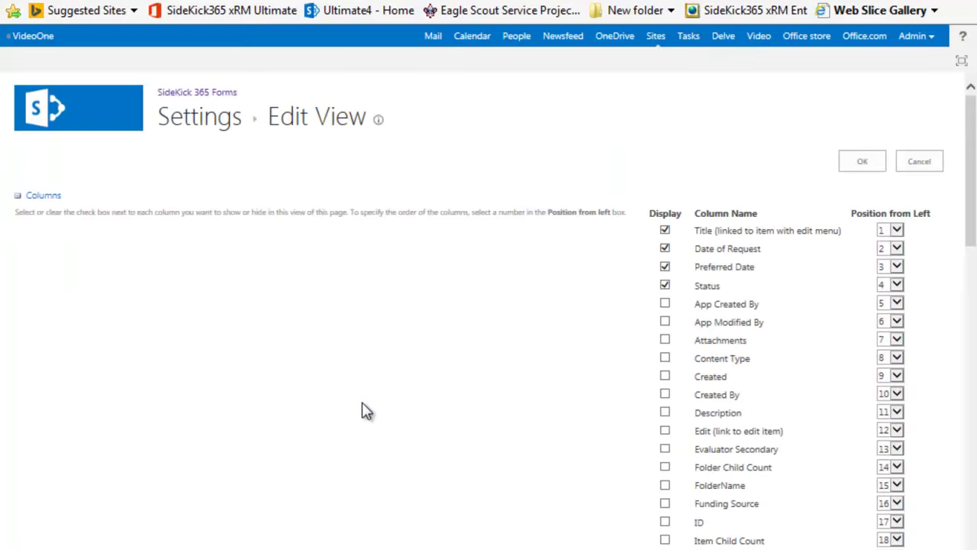
scroll(362, 404, down, 3)
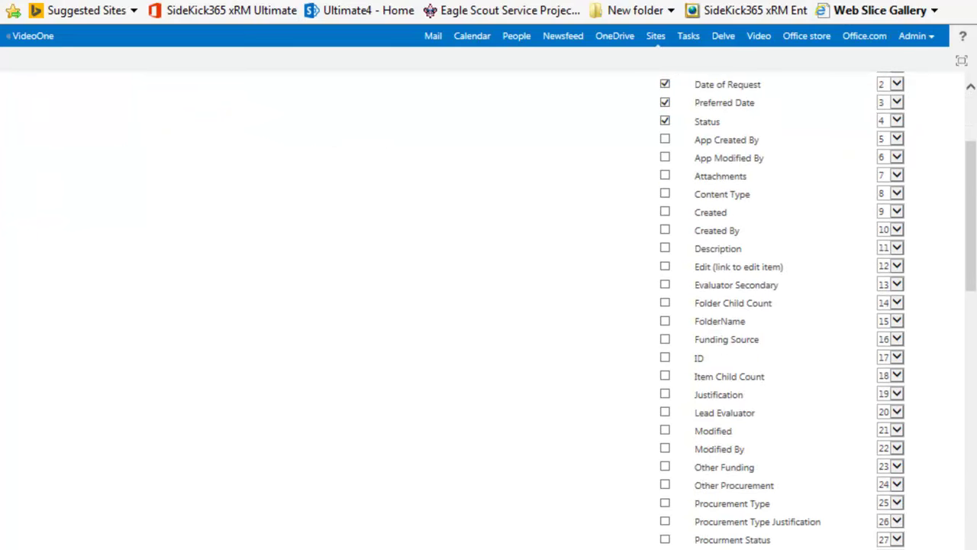
drag(970, 279, 968, 547)
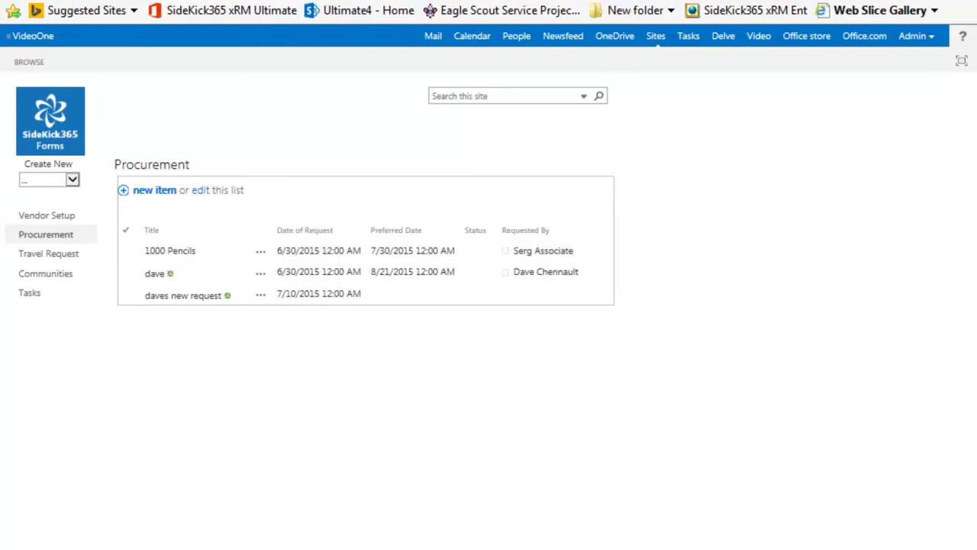
Step: Switch to ProcurementForm10.html in the HTML editor and examine the element IDs of the Date of Request, Request Name, Requested By and Preferred Contract Approval Date fields
click(604, 496)
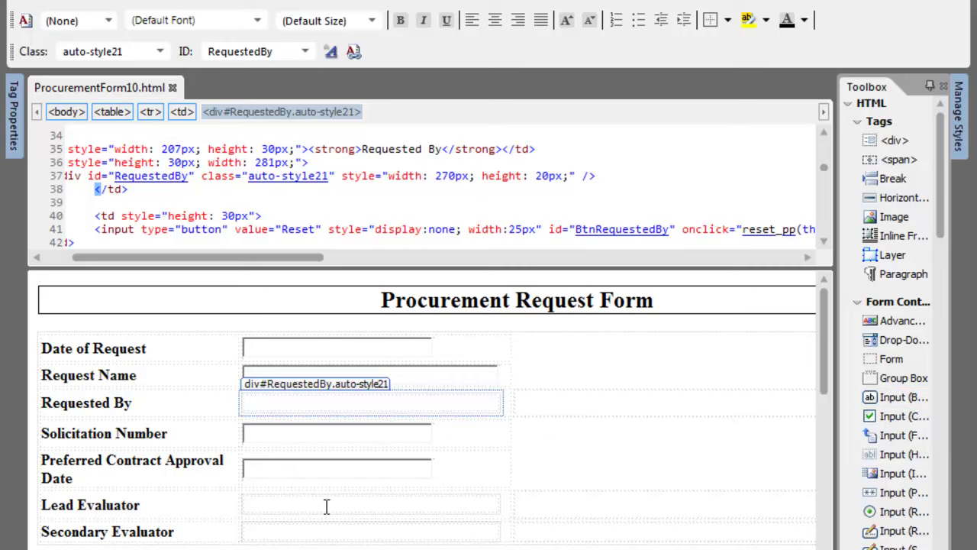
click(275, 357)
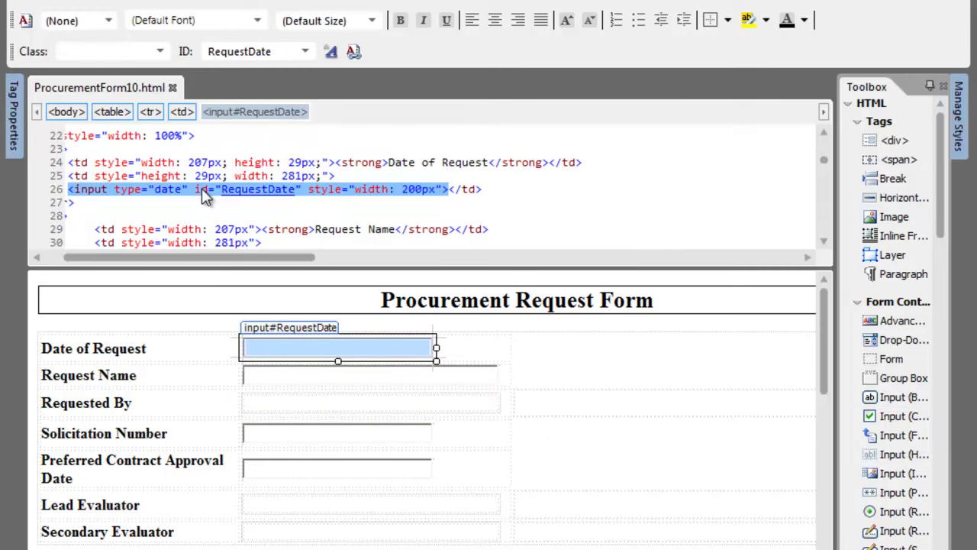
click(313, 376)
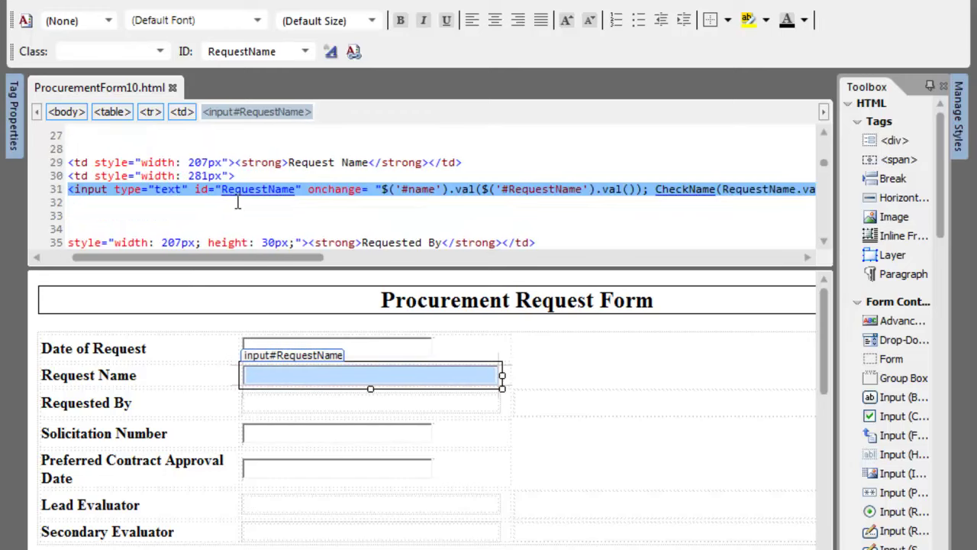
click(287, 403)
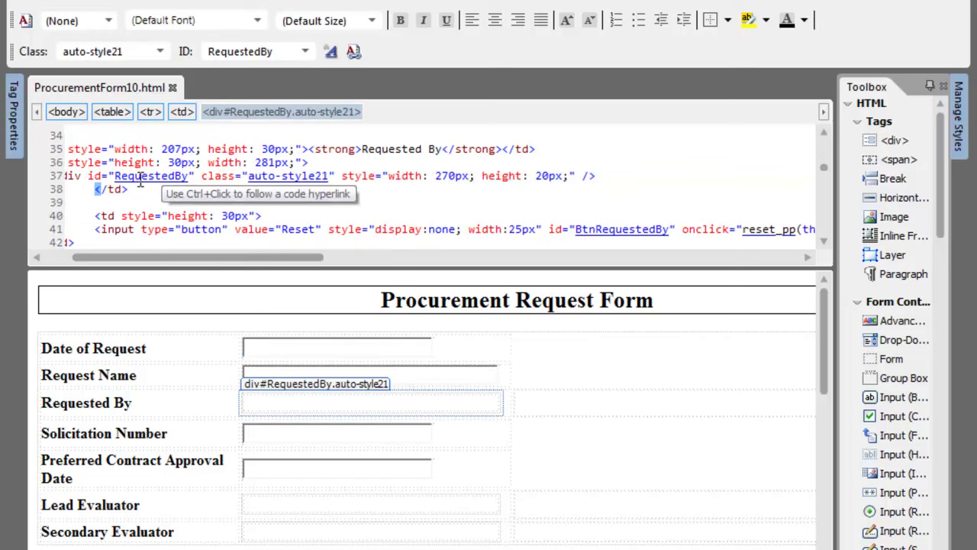
click(283, 479)
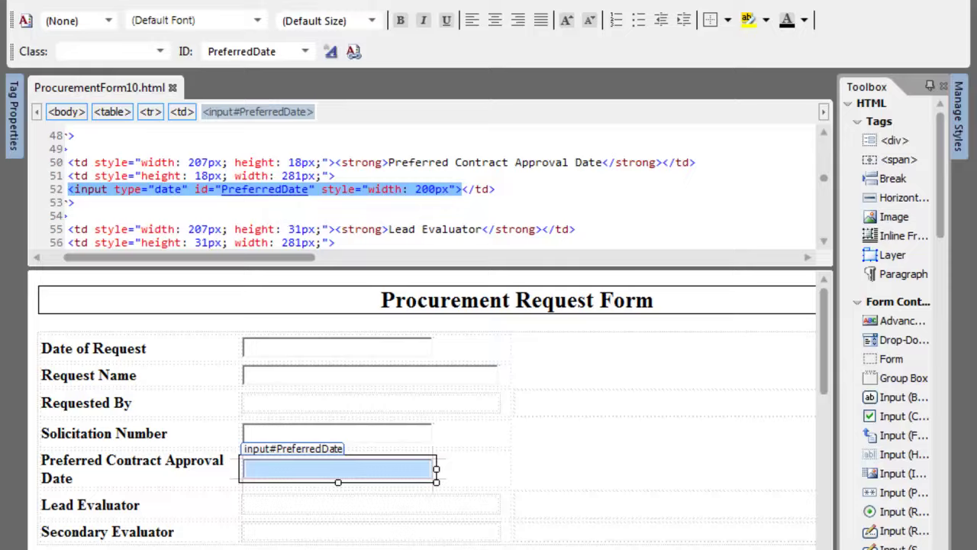
Step: Switch to SideKick 365 Forms Manager and review the data types and code field available for Procurement custom columns
key(alt+Tab)
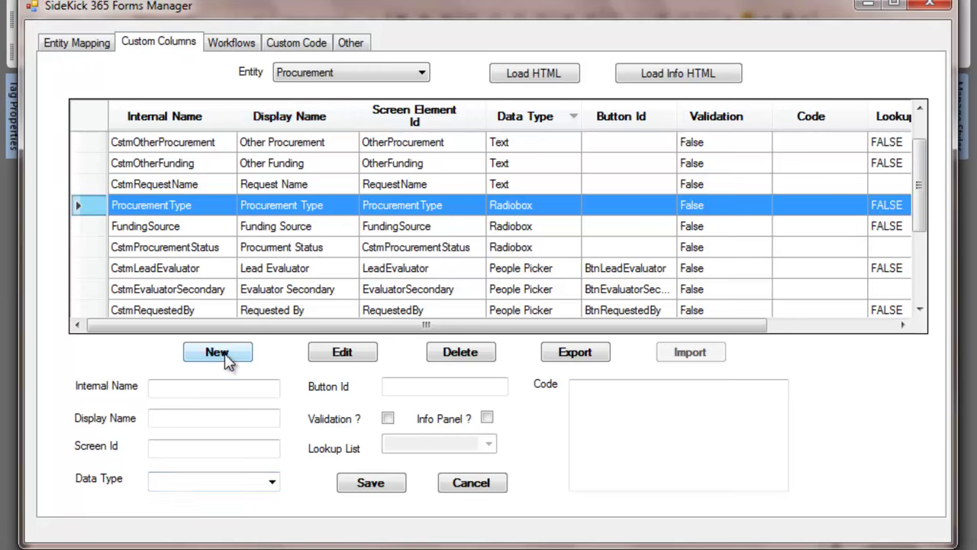
click(271, 481)
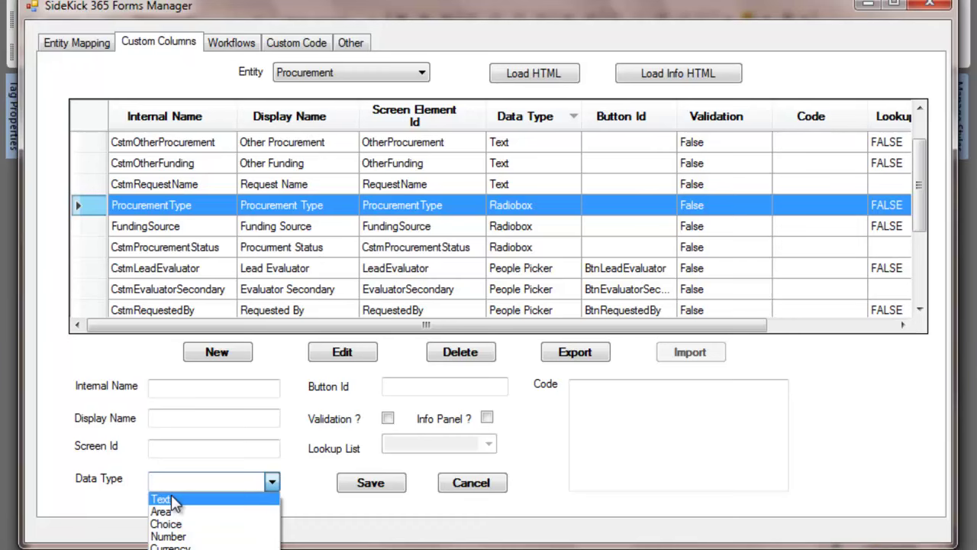
click(304, 497)
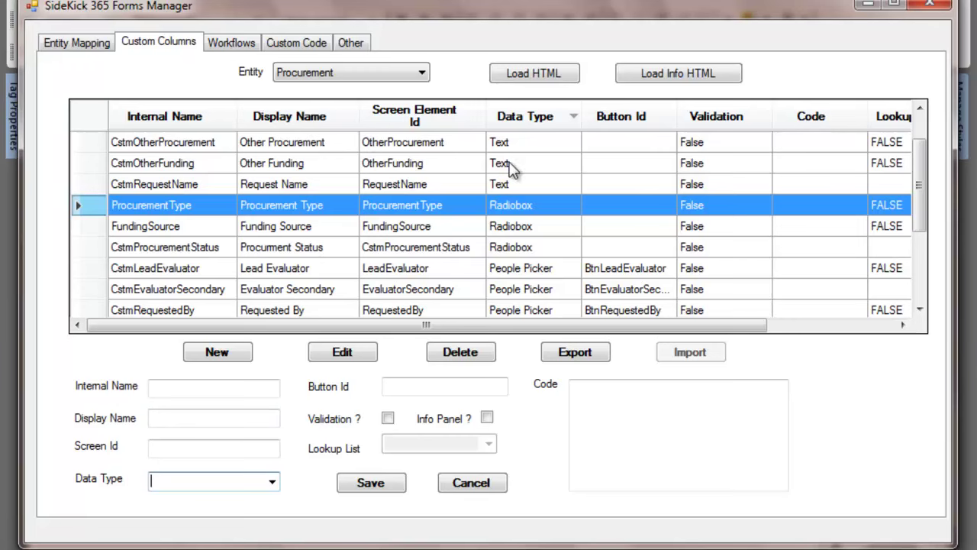
click(598, 395)
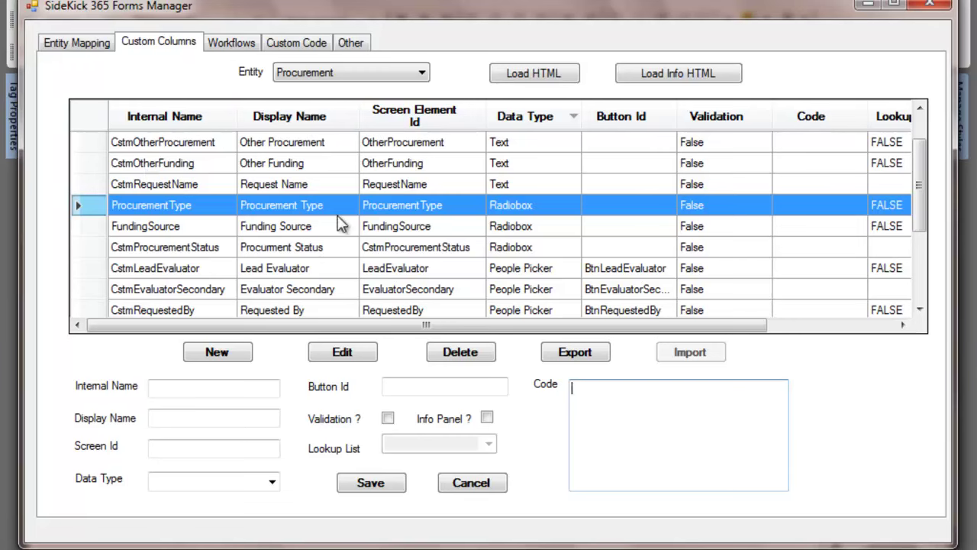
Step: Load ProcurementForm10.html as the HTML form for the Procurement entity
click(515, 74)
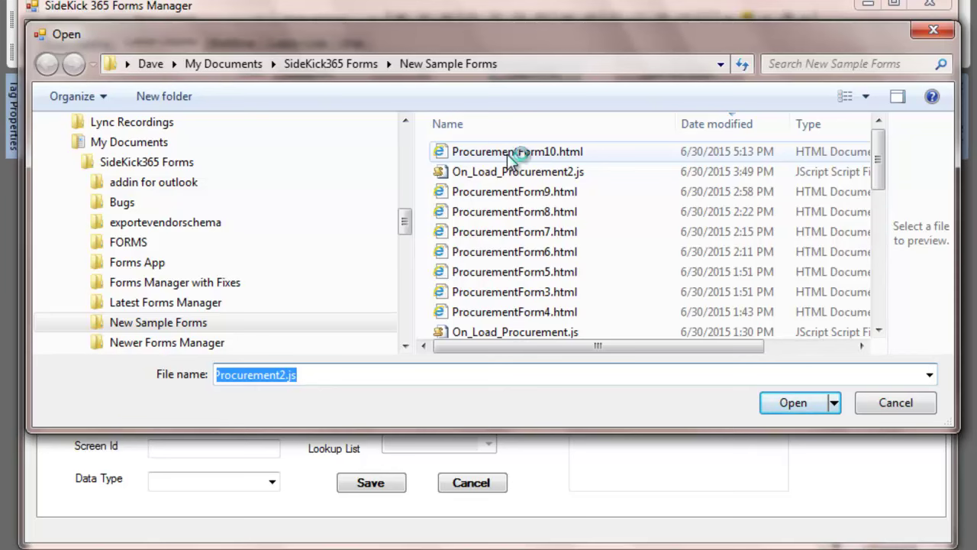
click(523, 154)
click(794, 403)
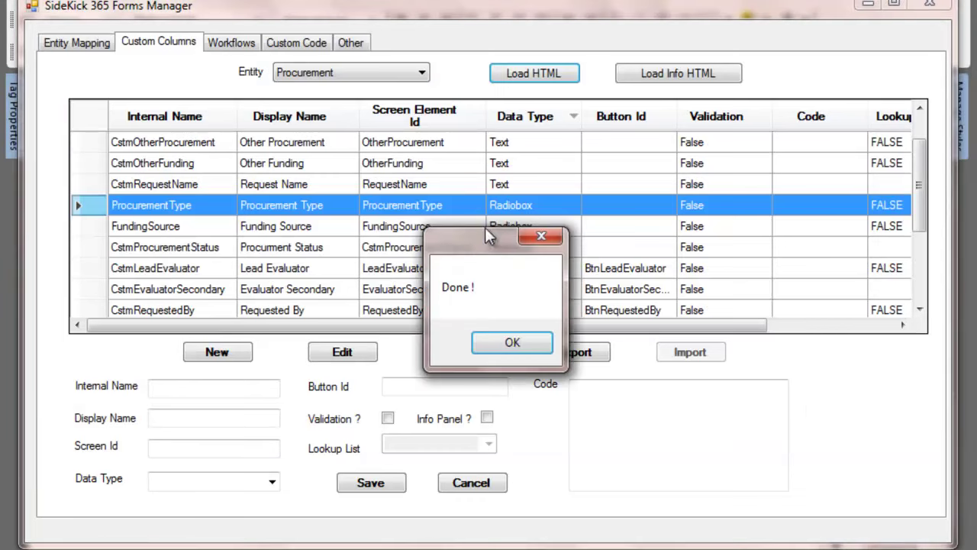
click(515, 348)
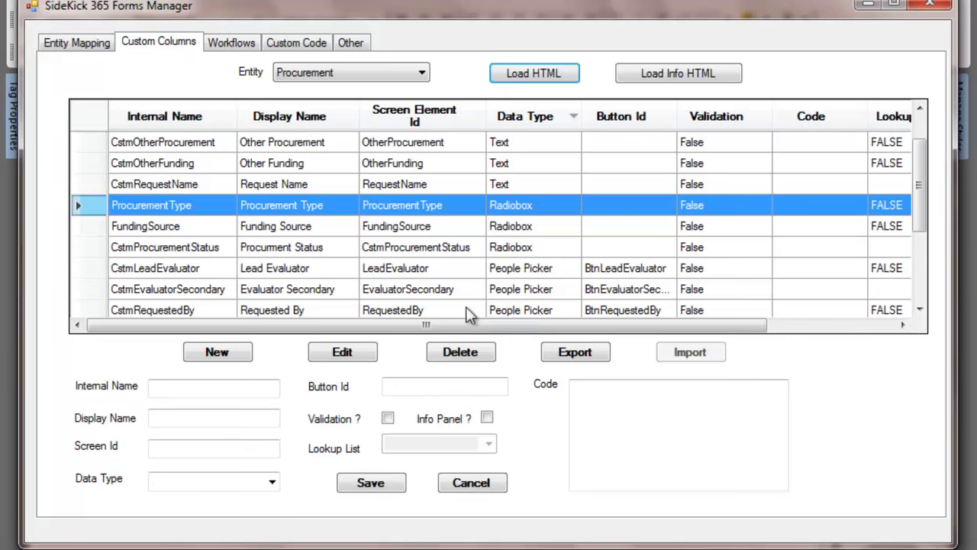
Step: Set the custom code target to the Procurement entity, keeping Load as the event
click(308, 45)
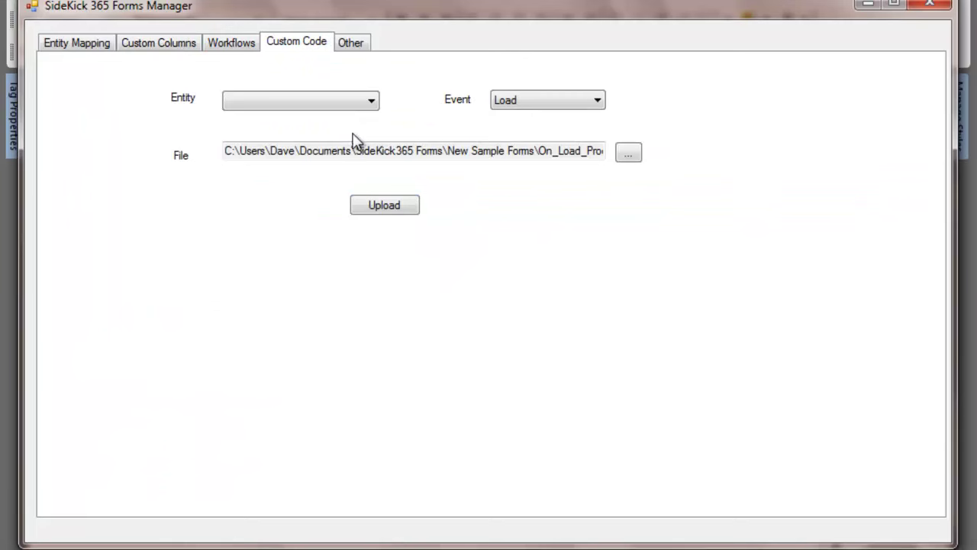
click(373, 100)
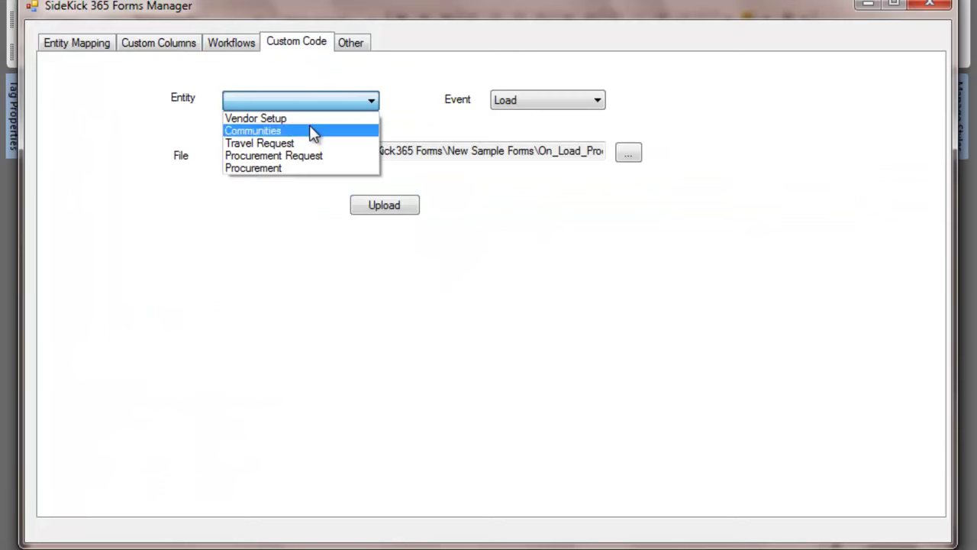
click(278, 169)
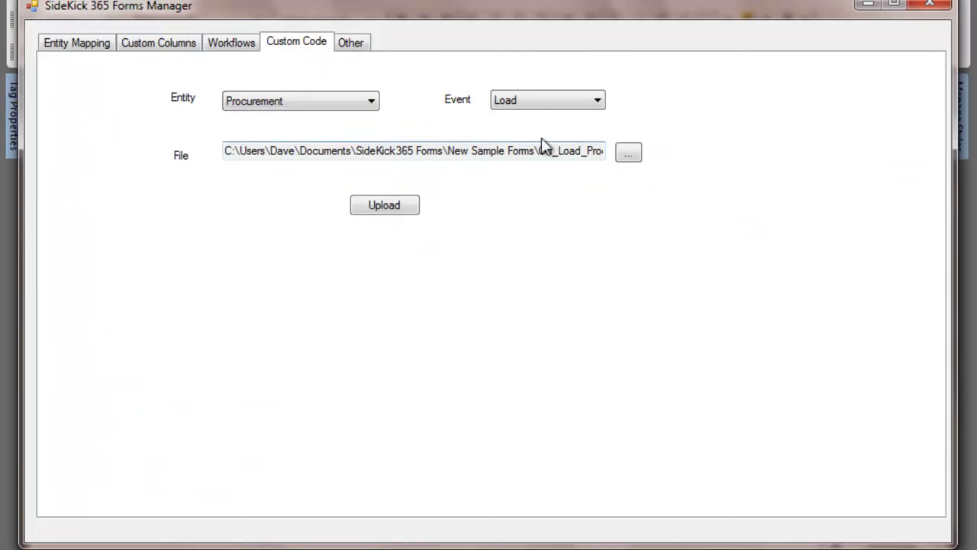
click(598, 100)
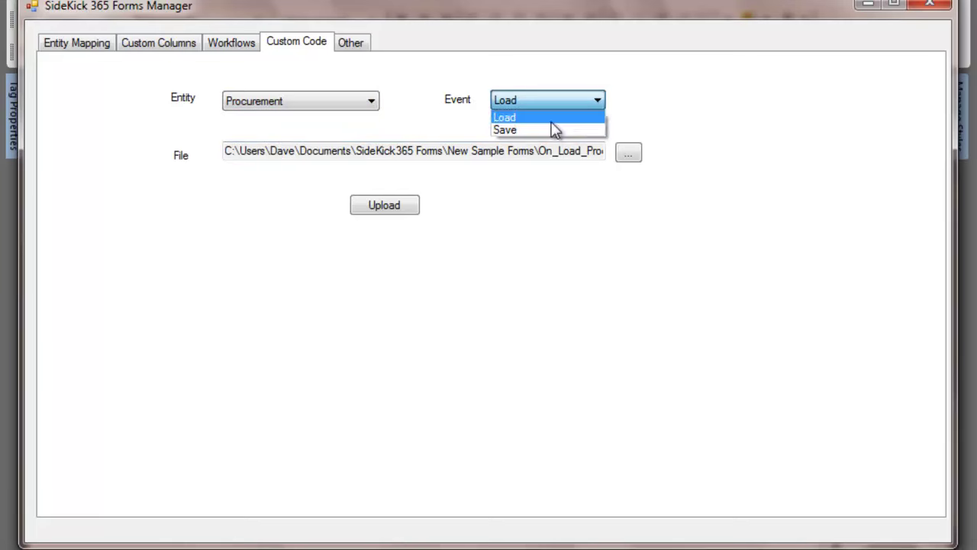
click(650, 96)
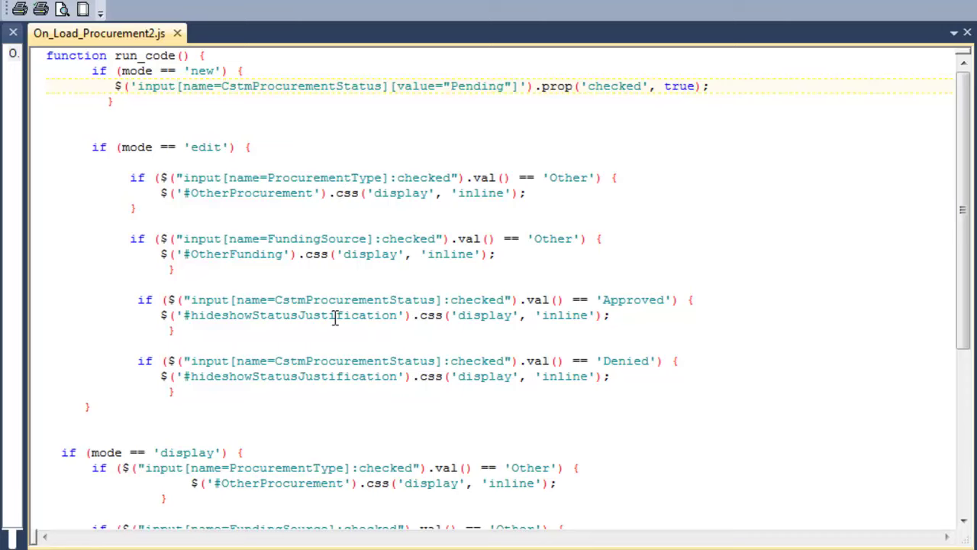
Step: Review the new, edit and display mode logic in On_Load_Procurement2.js, and upload the Load code for Procurement in Forms Manager
scroll(321, 290, down, 3)
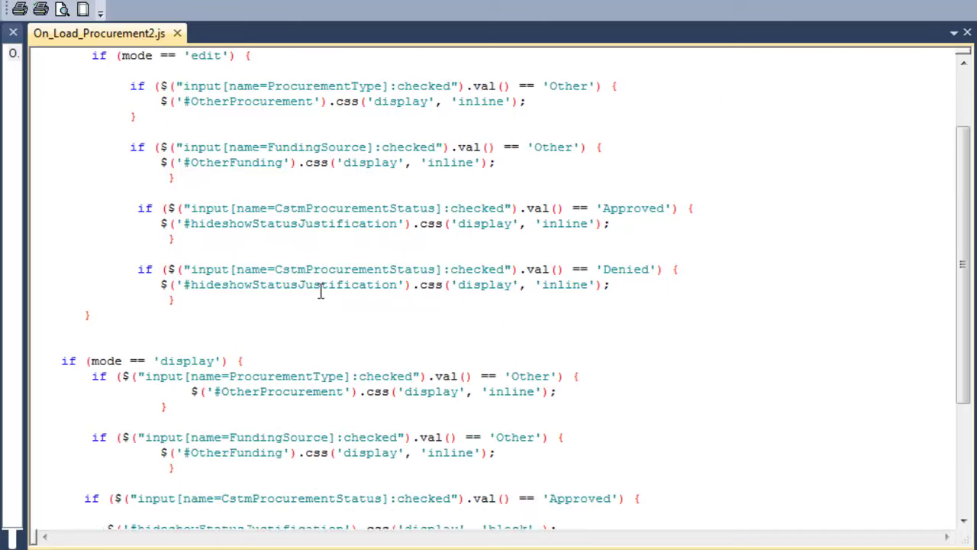
scroll(321, 290, up, 3)
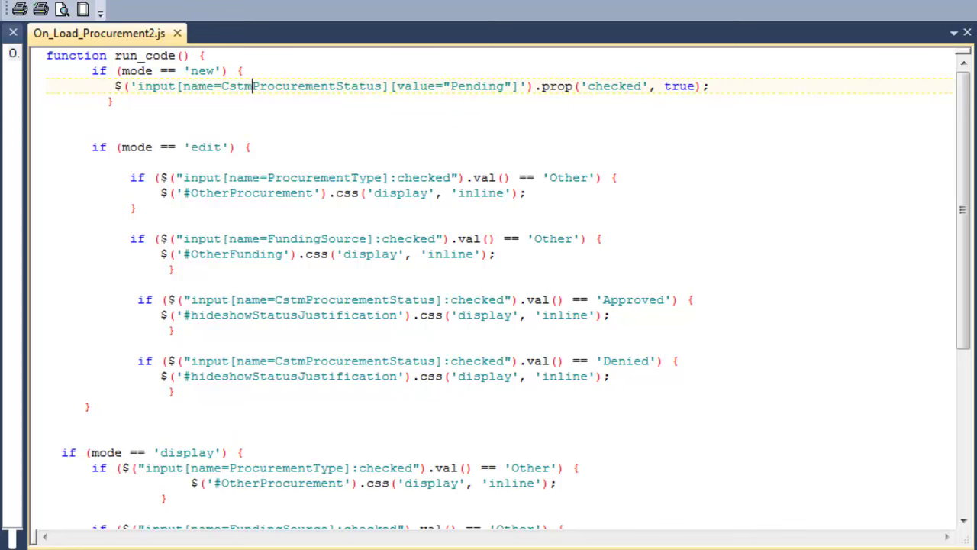
mouse_move(506, 544)
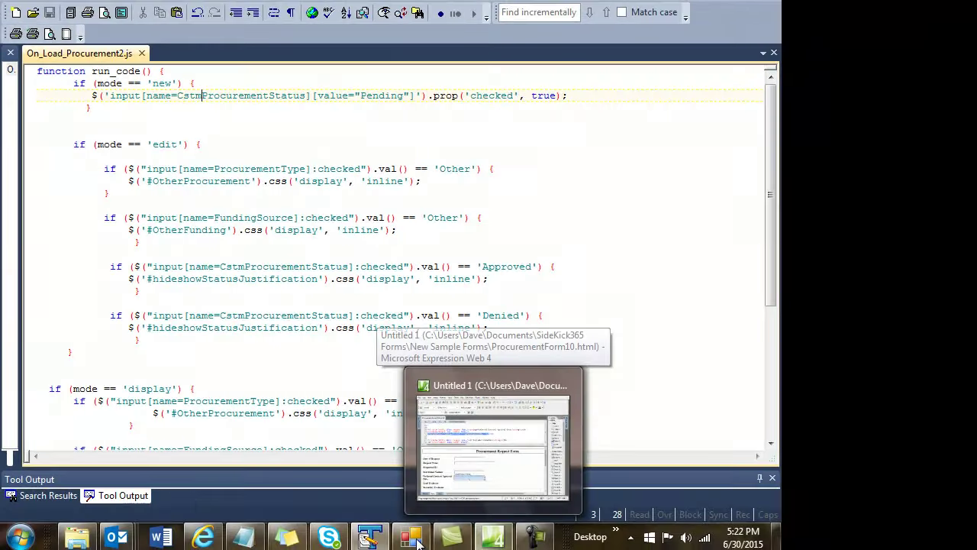
mouse_move(424, 511)
click(417, 484)
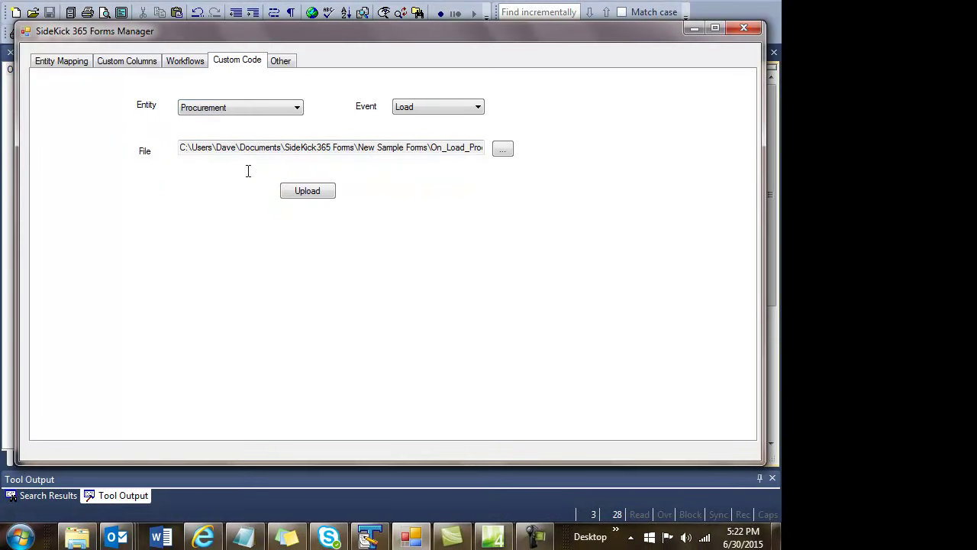
click(315, 191)
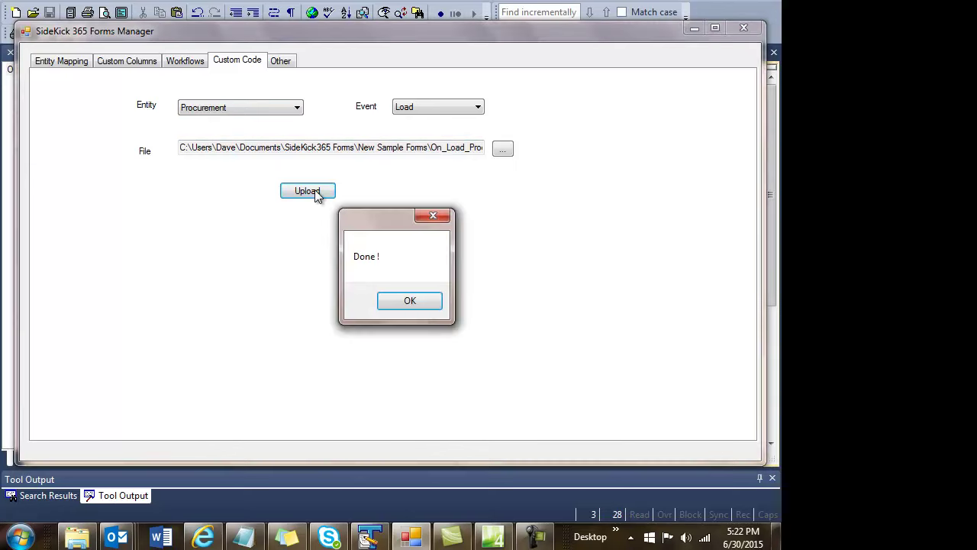
click(407, 304)
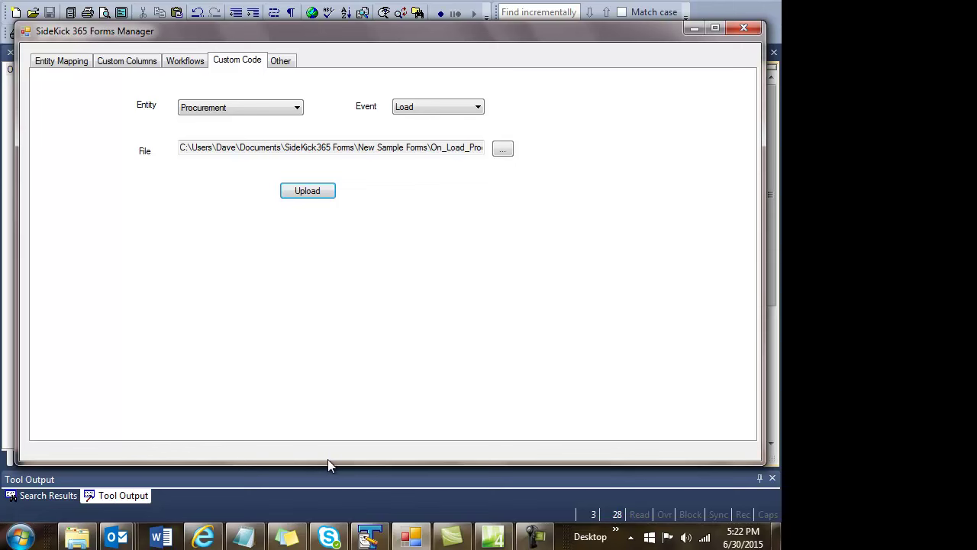
Step: Switch to the SharePoint site and open the tasks of the third record in the Travel Request list
mouse_move(214, 540)
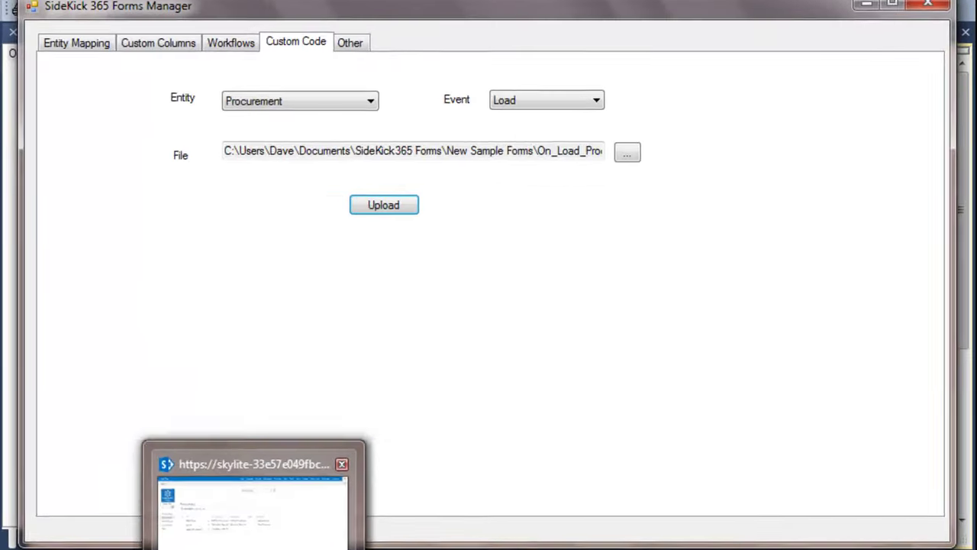
click(259, 508)
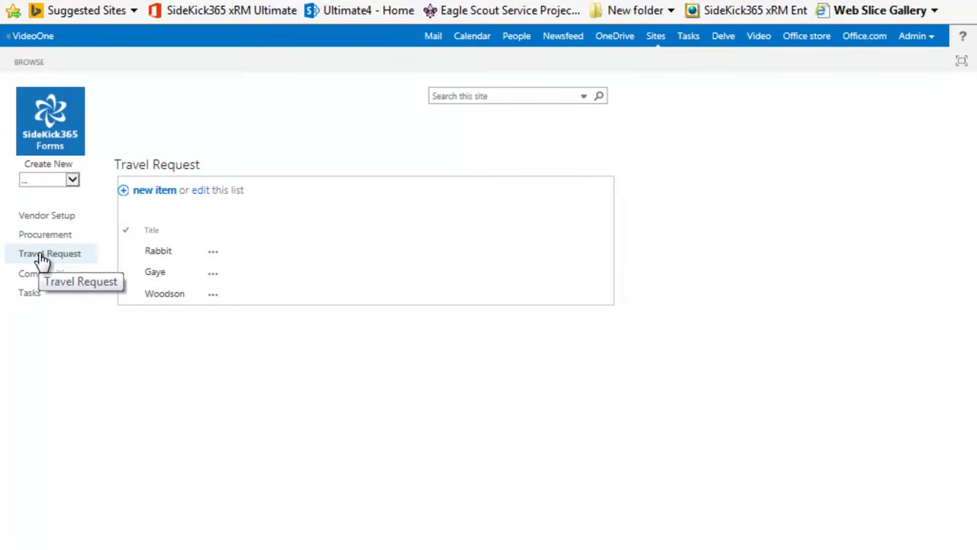
click(163, 294)
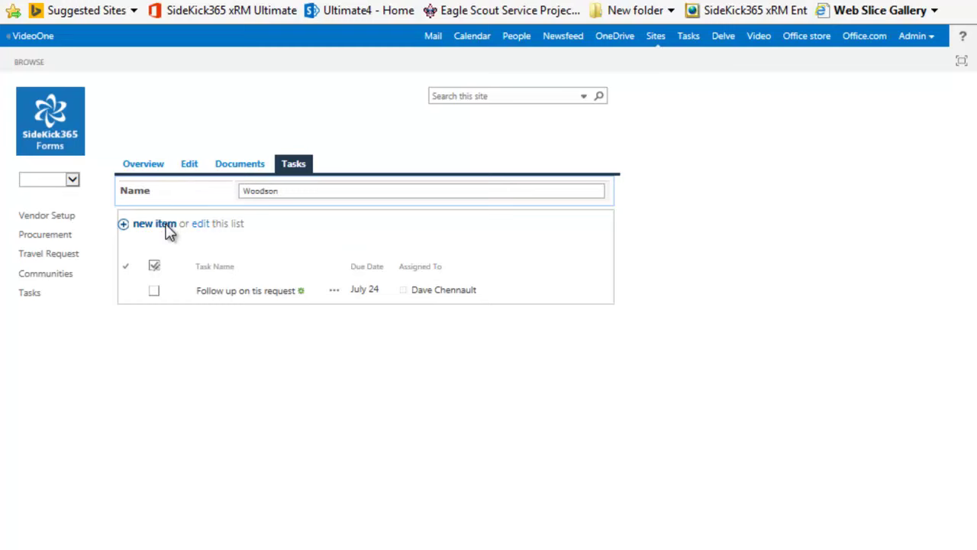
Step: Create and save a task named "task 2" for this travel request, due 07/15/2015, with the description "this is task 2"
click(166, 226)
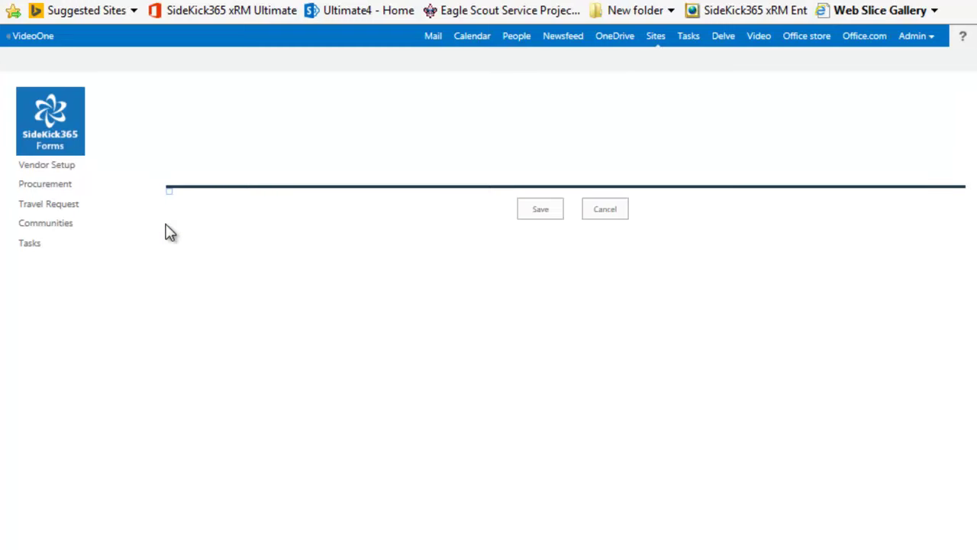
click(315, 174)
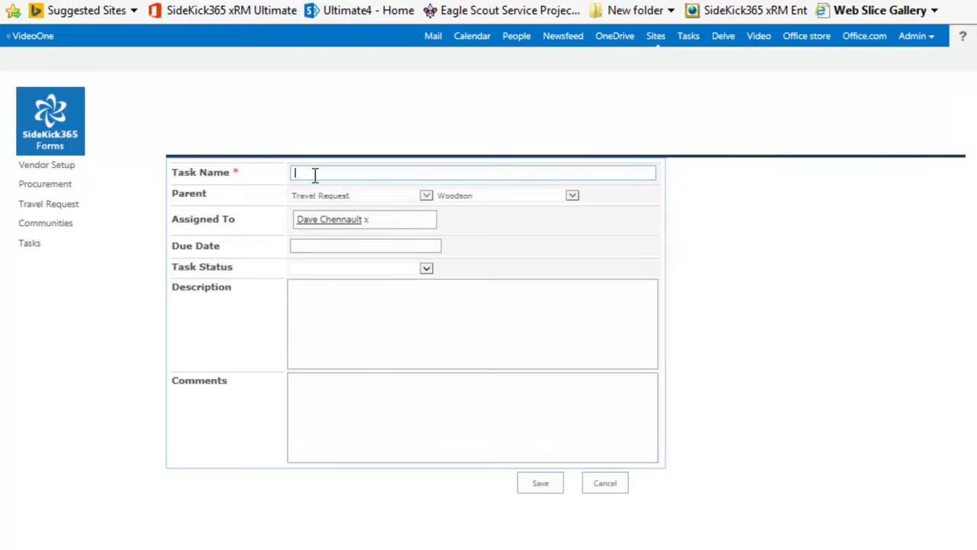
text(task 1)
click(332, 245)
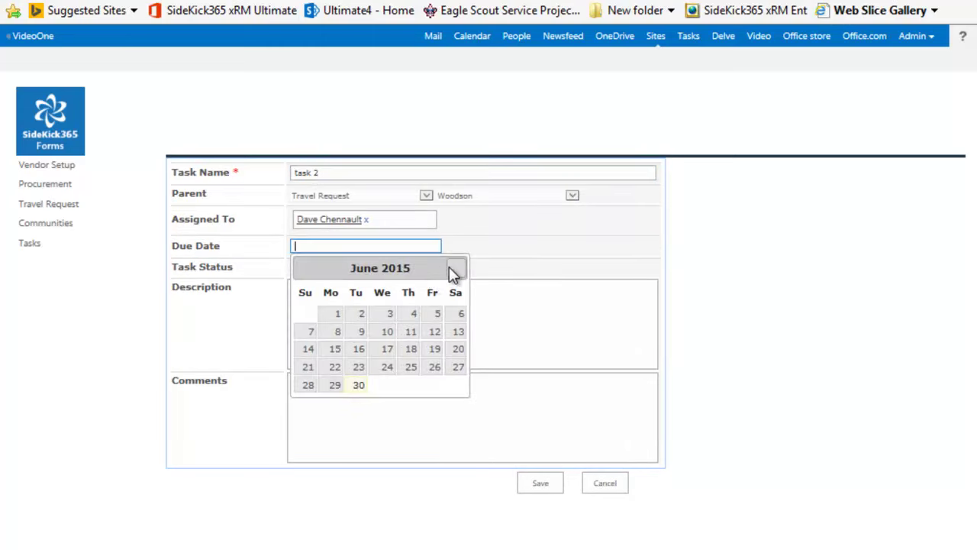
click(456, 272)
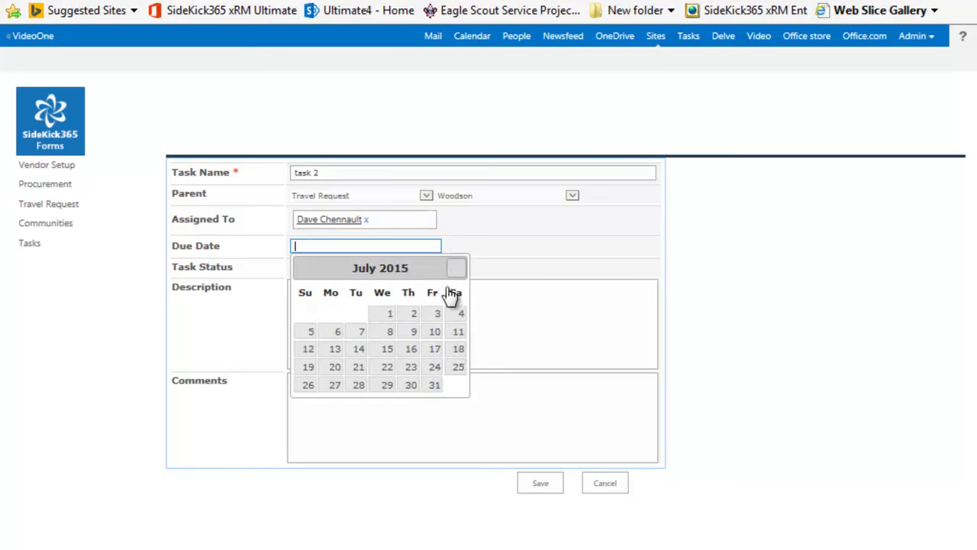
click(386, 351)
click(339, 316)
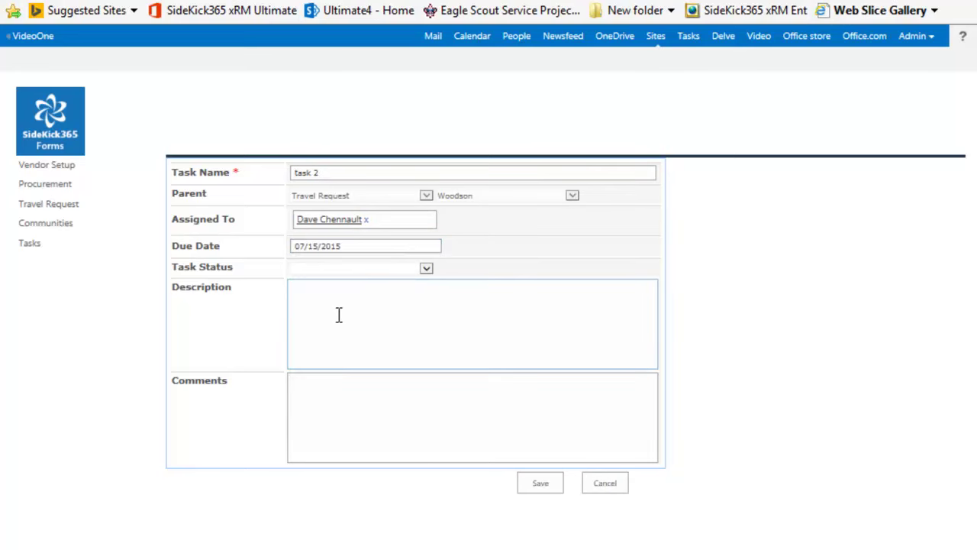
text(this is task 2)
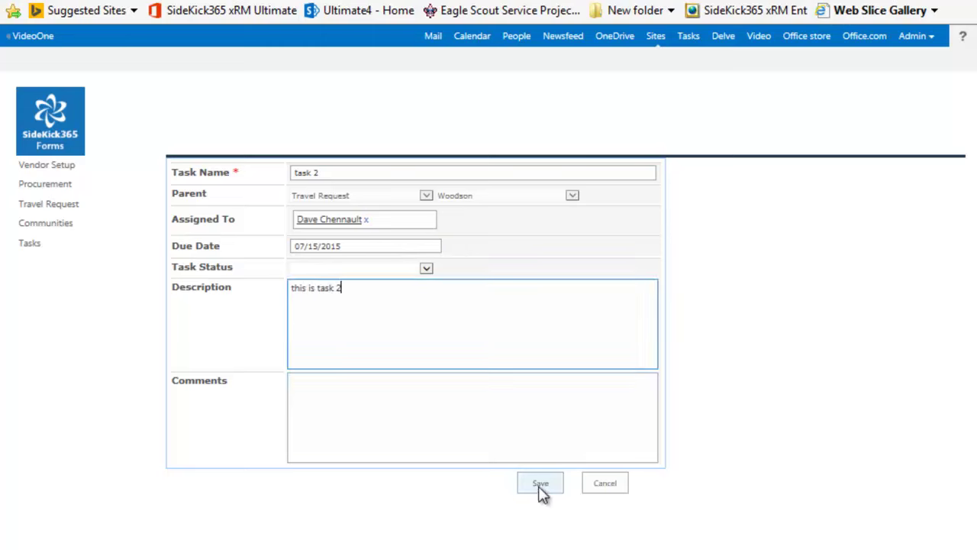
click(540, 489)
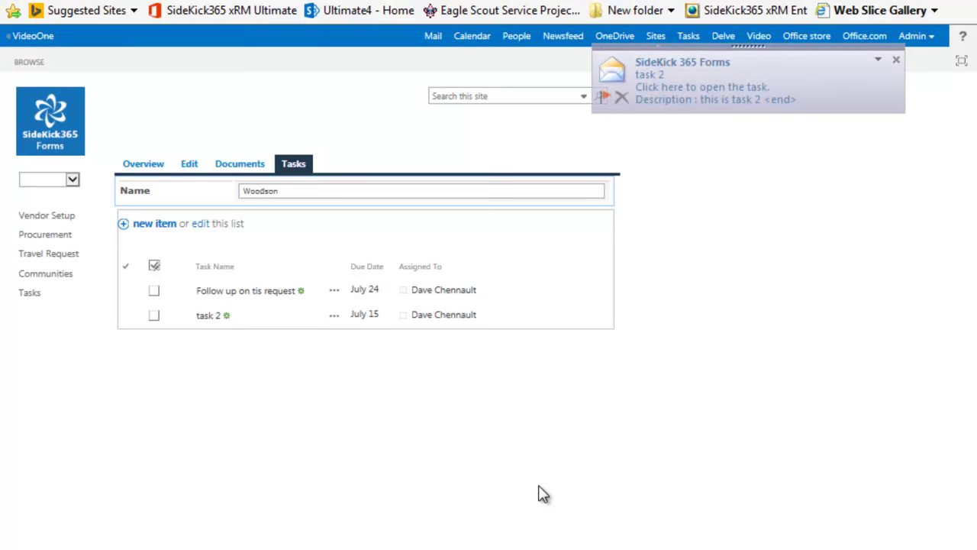
Step: Open task 2 through the link in its notification e-mail and save the comment "It is fine" on it
click(661, 90)
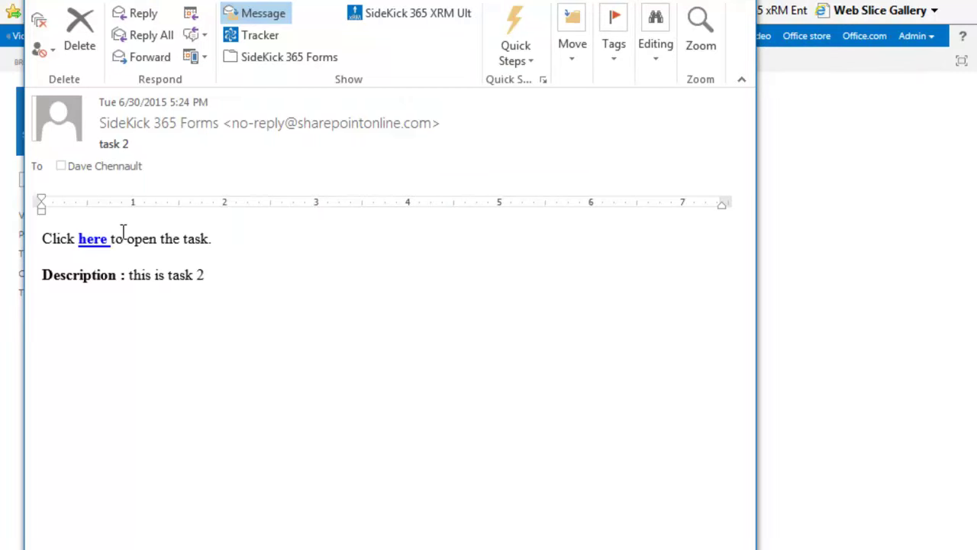
click(94, 243)
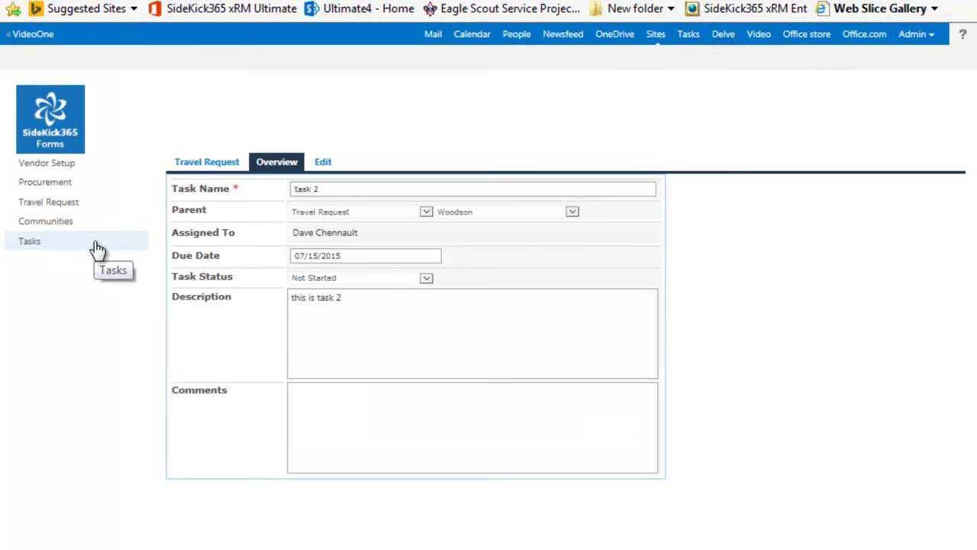
click(193, 166)
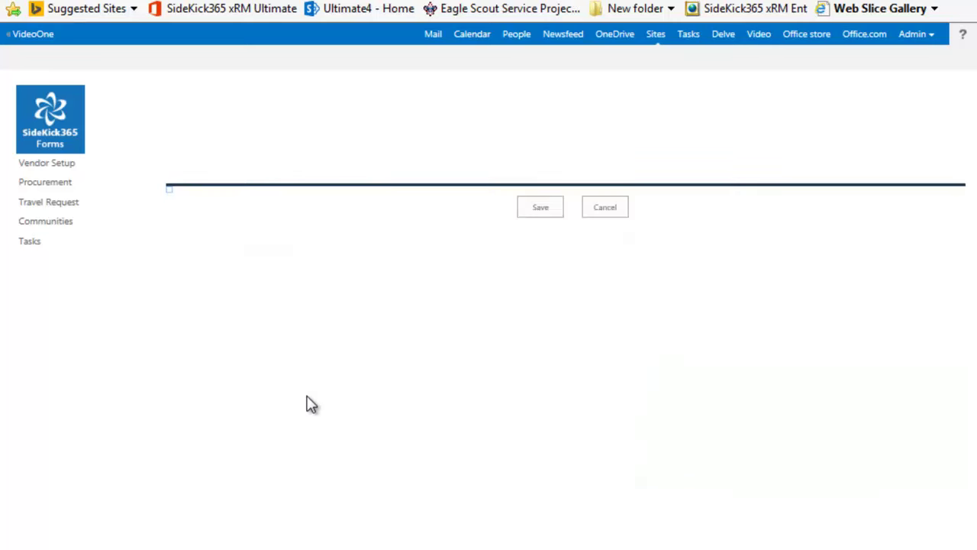
click(317, 390)
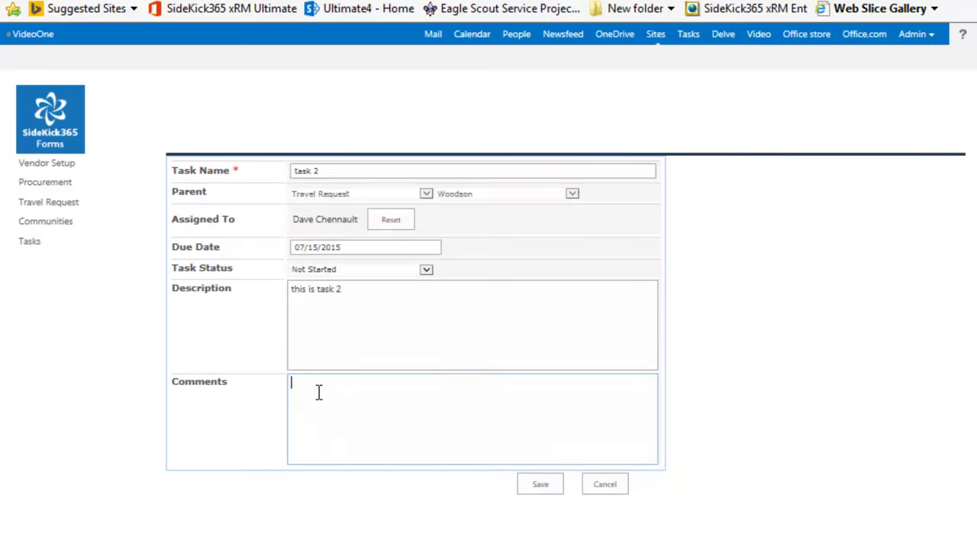
text(It is fine)
click(544, 489)
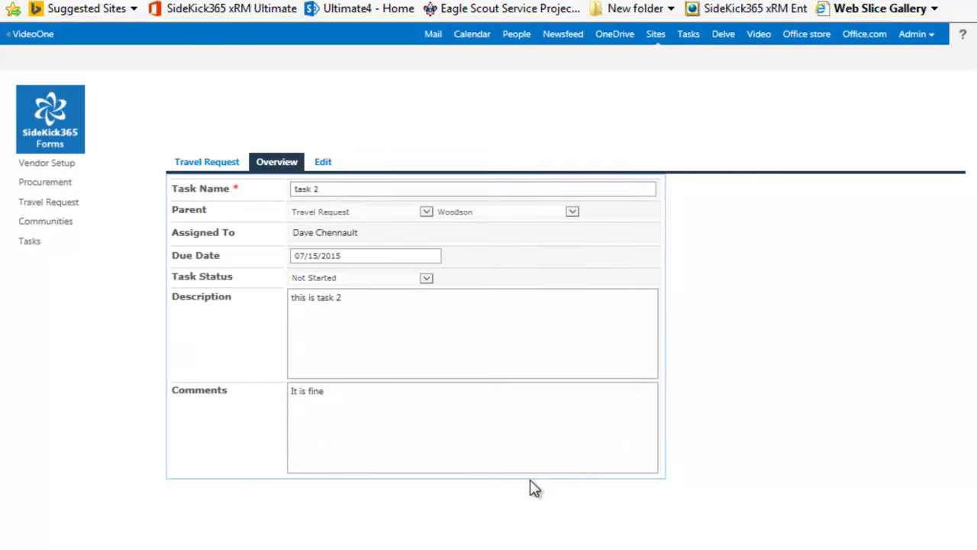
Step: Go from task 2 to its parent travel request and view the request's tasks
click(200, 168)
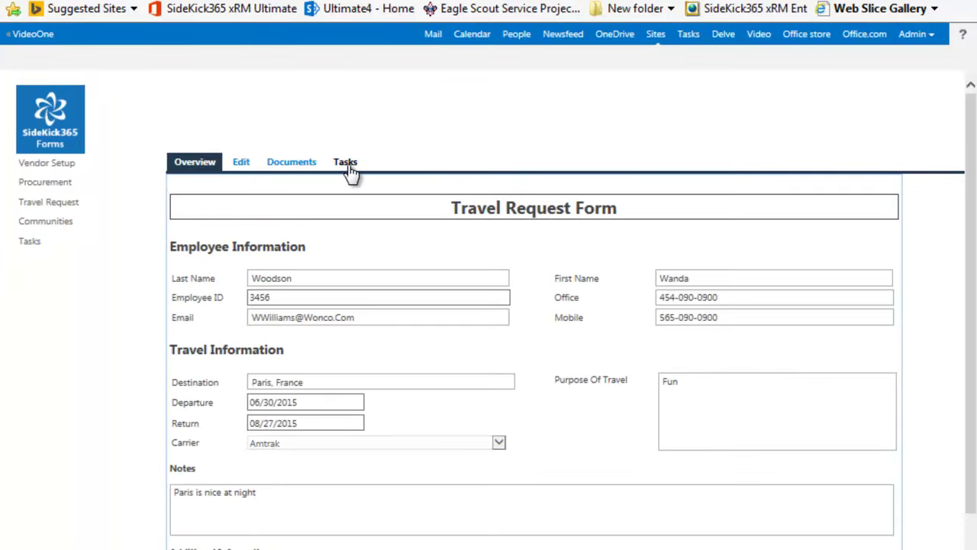
click(348, 168)
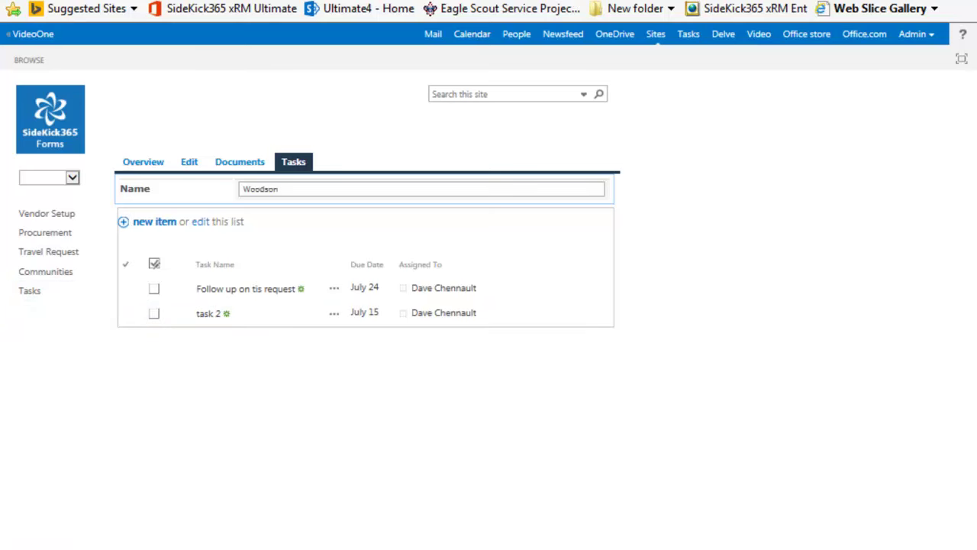
Step: Close the NuVision Visa message window, switch to the Outlook inbox and open the LinkedIn Updates e-mail
mouse_move(225, 546)
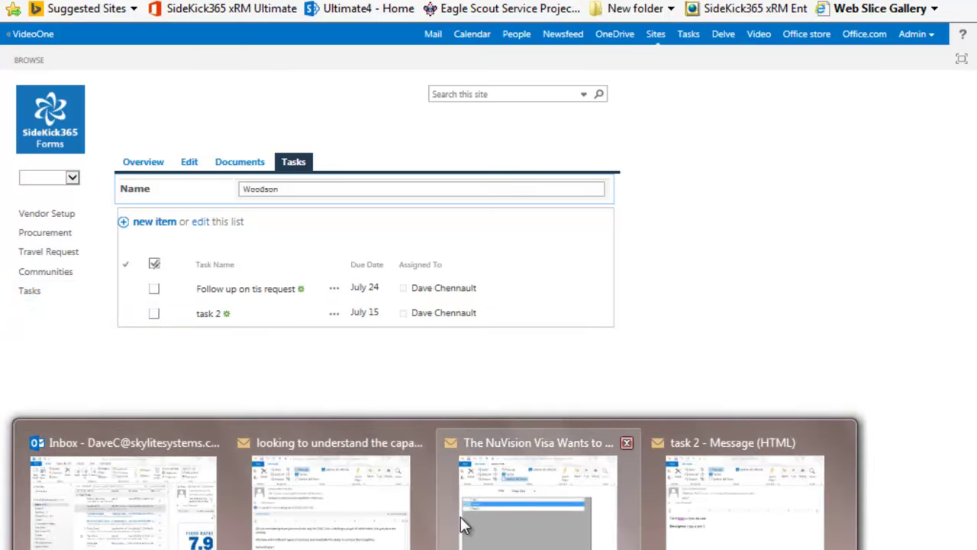
click(627, 442)
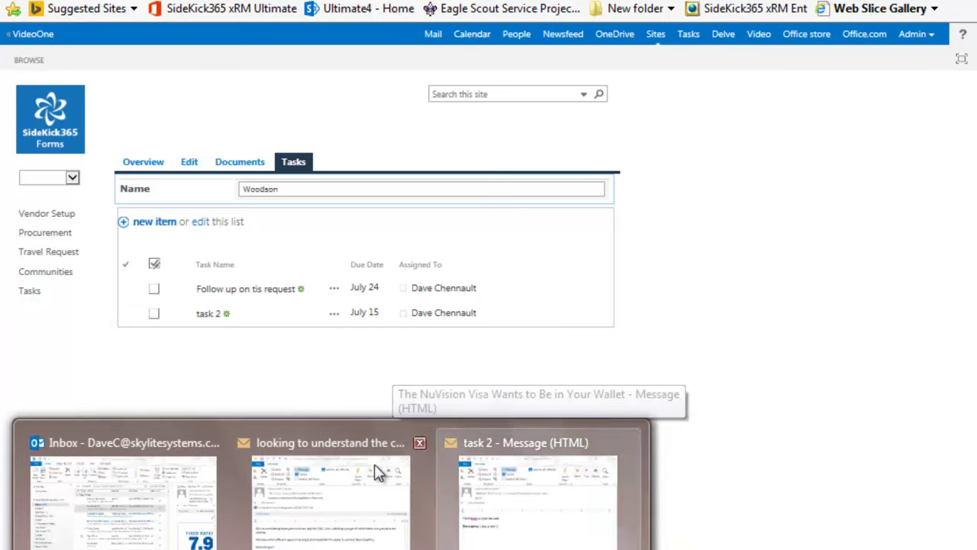
click(133, 442)
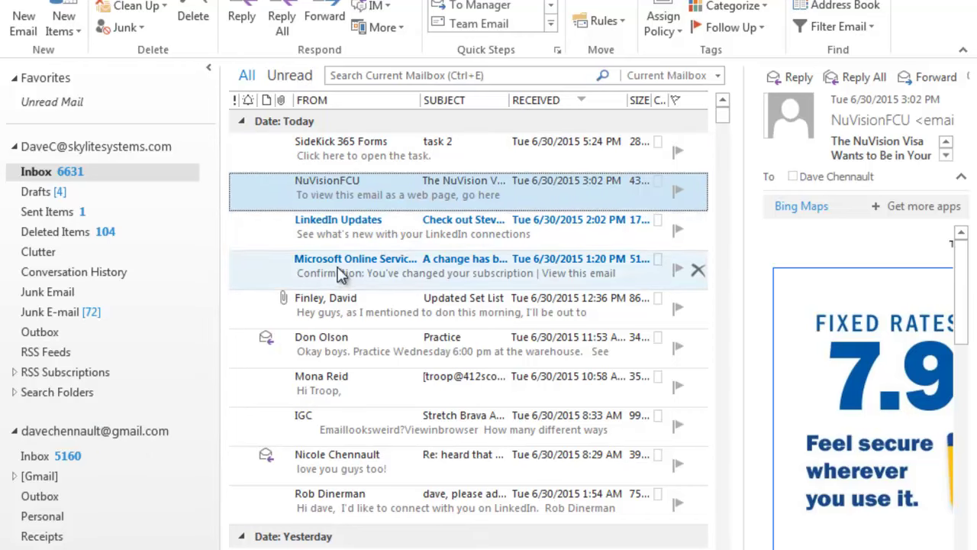
click(337, 240)
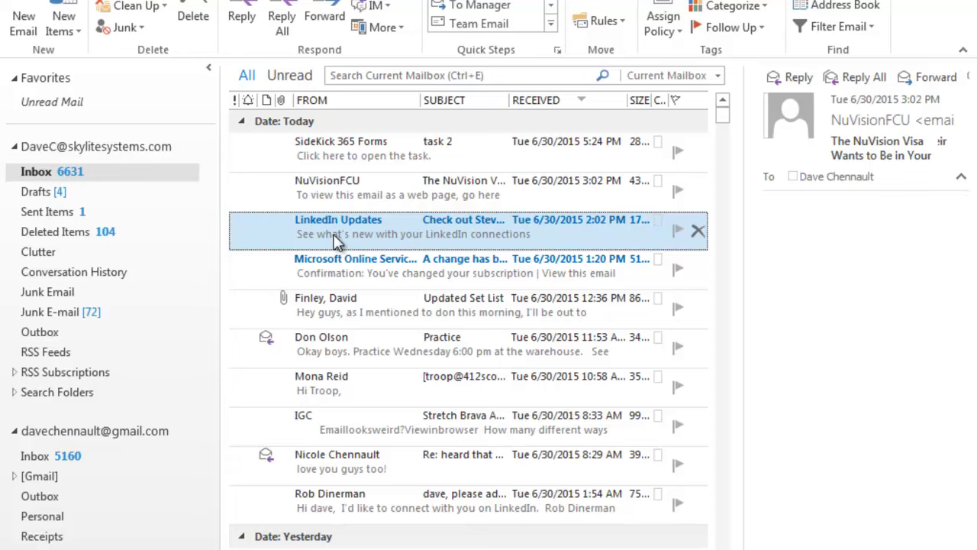
double_click(338, 240)
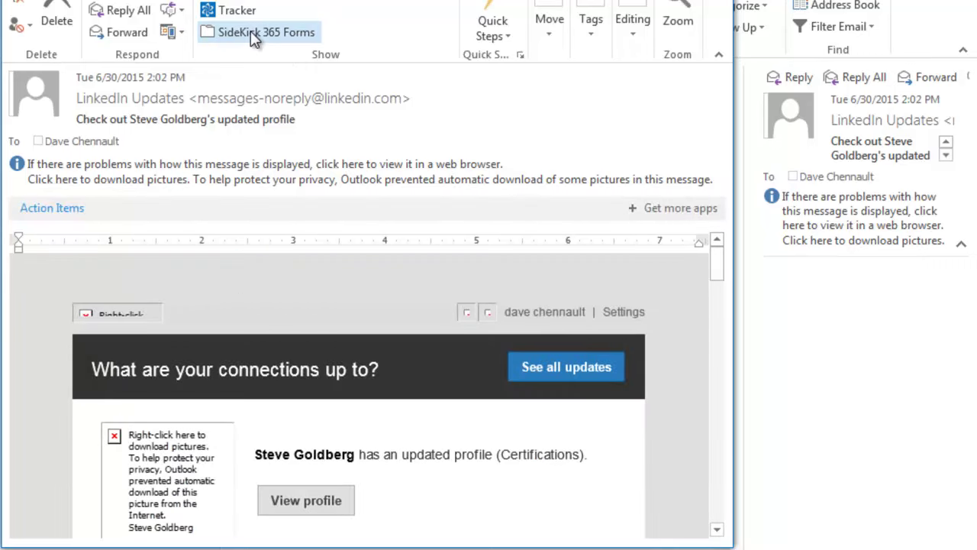
Step: Upload the LinkedIn Updates e-mail to the last-listed Travel Request record through SideKick 365 Forms, and return to the message view
click(250, 31)
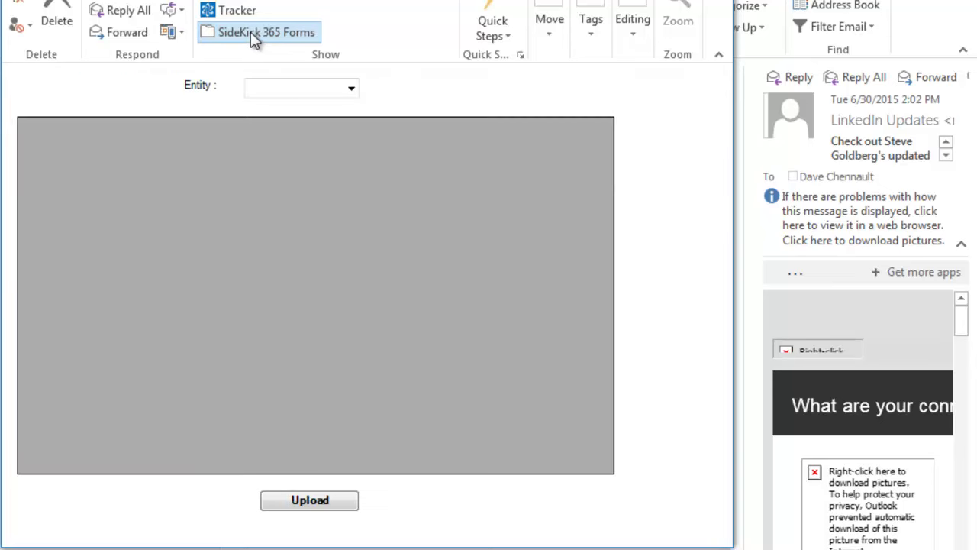
click(352, 89)
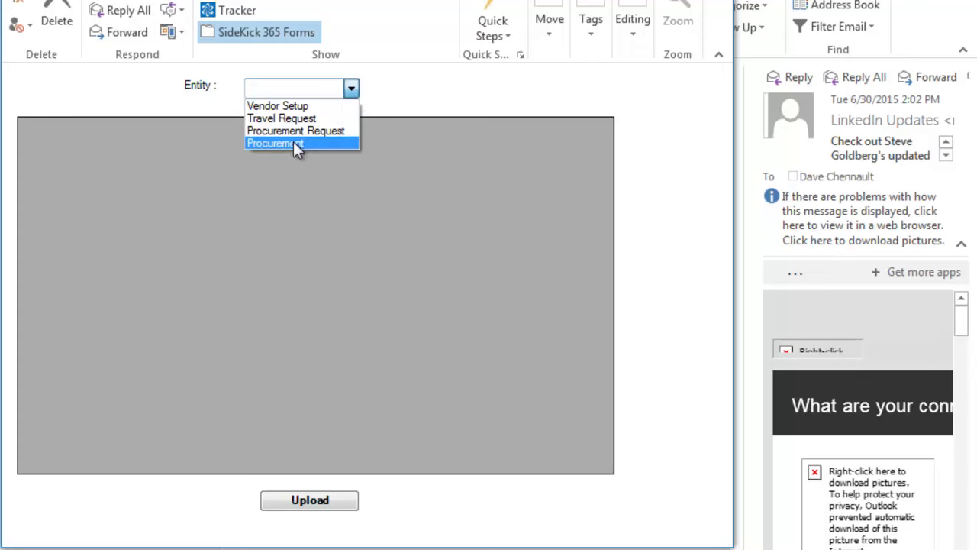
click(293, 119)
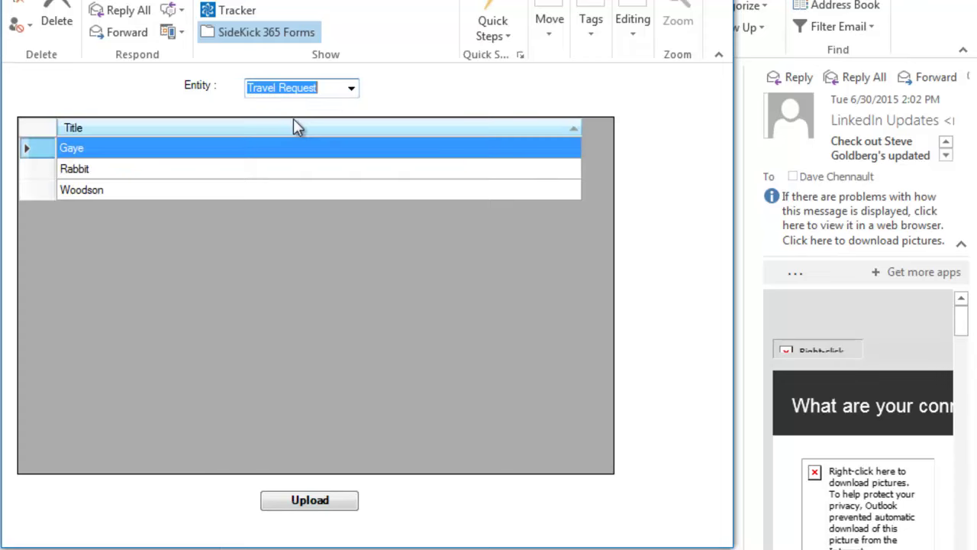
click(100, 189)
click(298, 500)
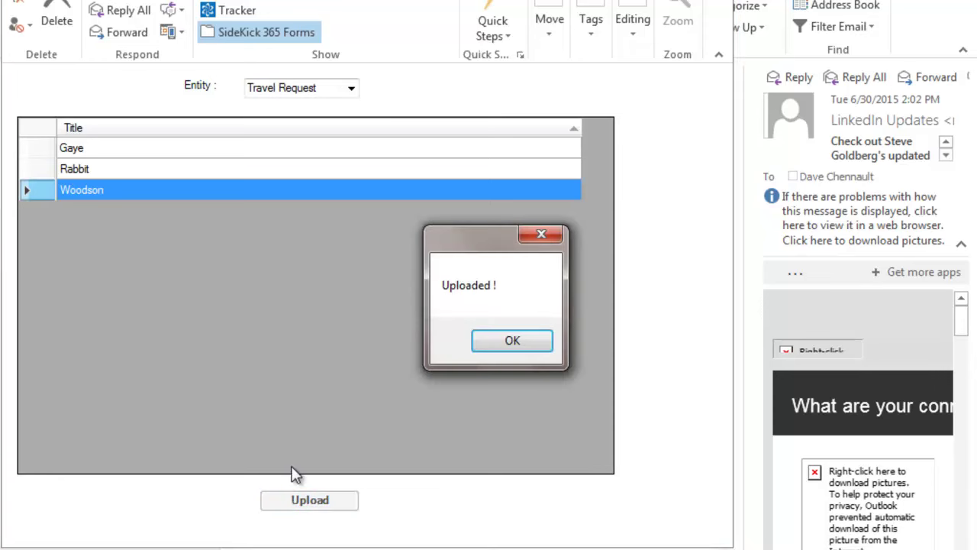
click(525, 343)
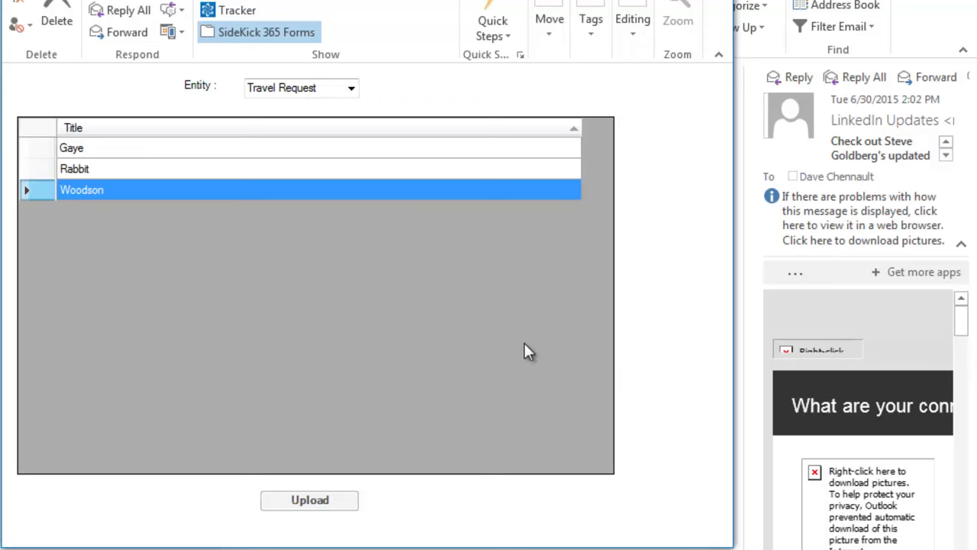
click(252, 32)
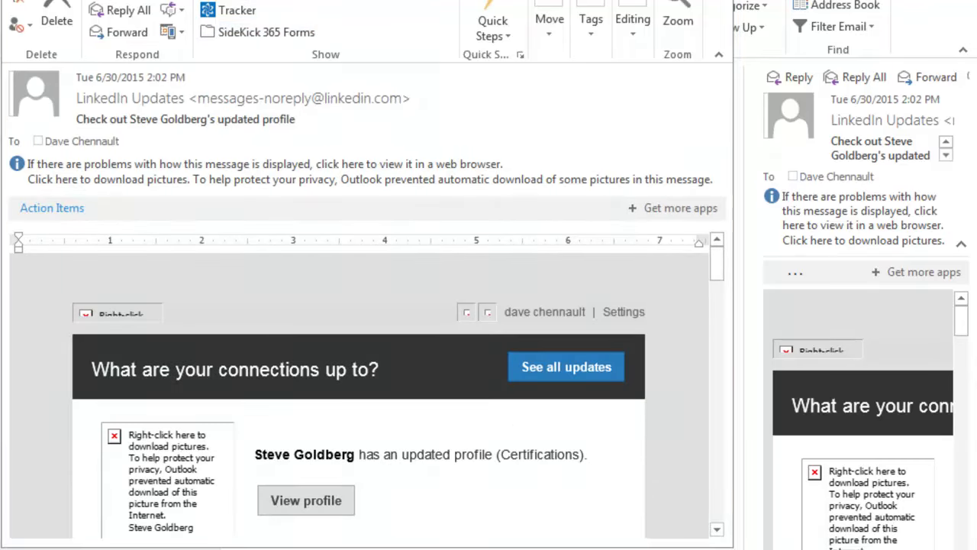
Step: View the uploaded LinkedIn Updates e-mail from the travel request's documents in SharePoint, and close the message window
click(359, 489)
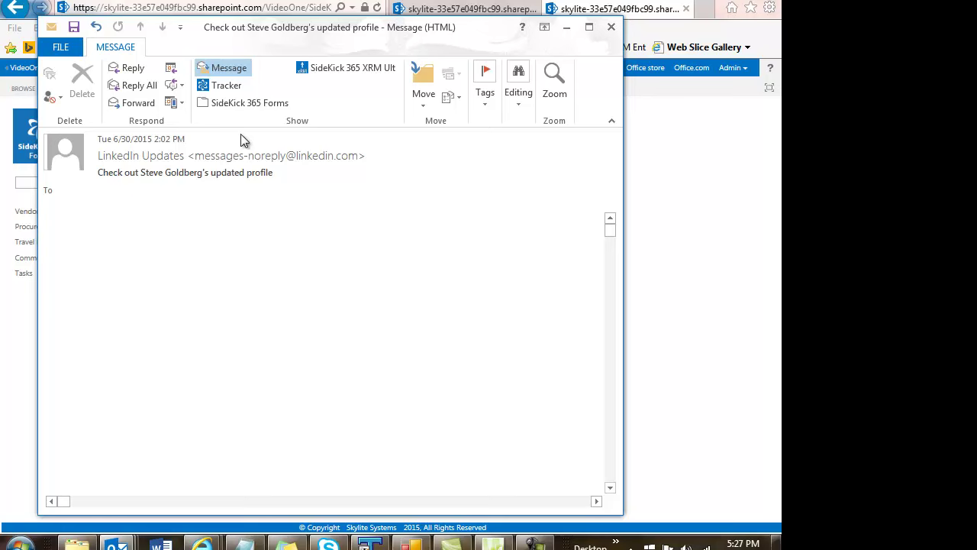
click(240, 84)
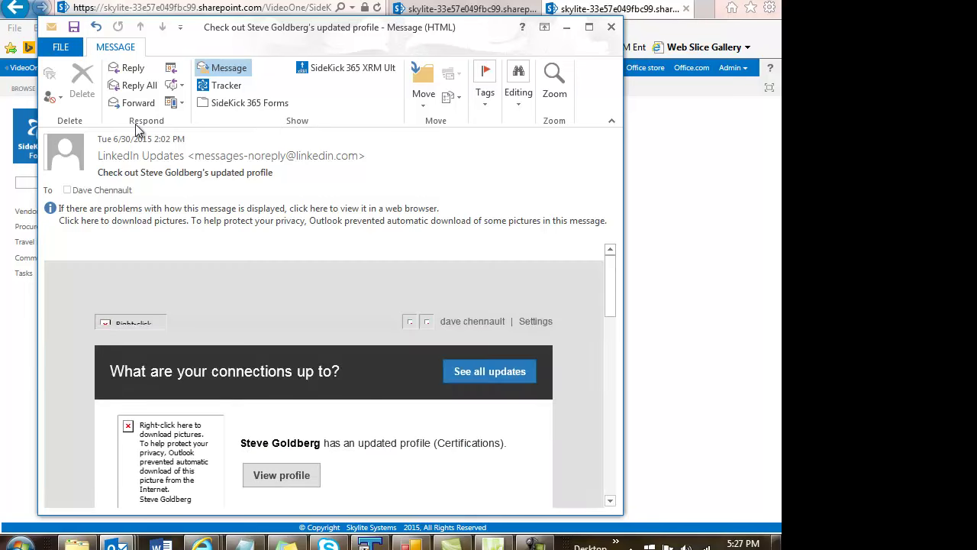
click(611, 28)
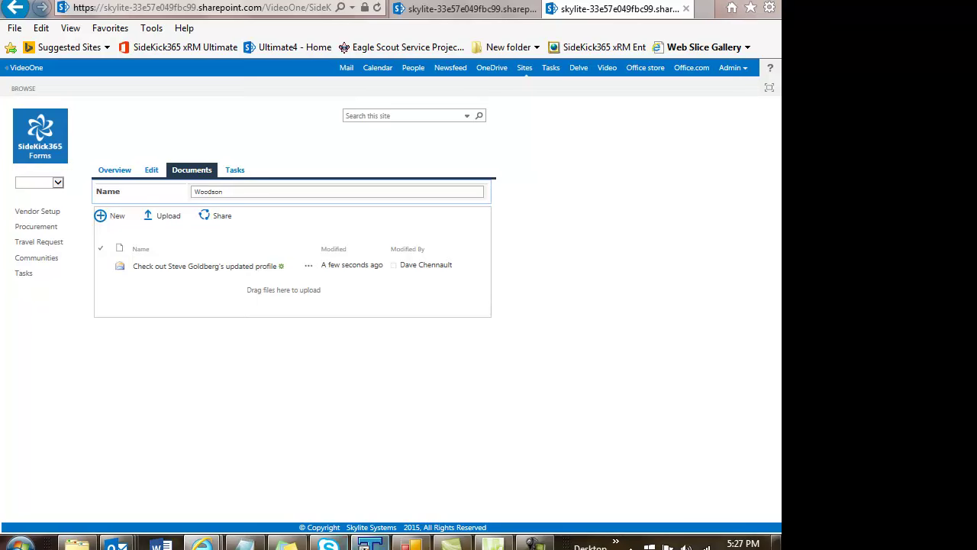
Step: Switch to SideKick 365 Forms Manager and select the Vendor Setup entity for its workflows
mouse_move(410, 543)
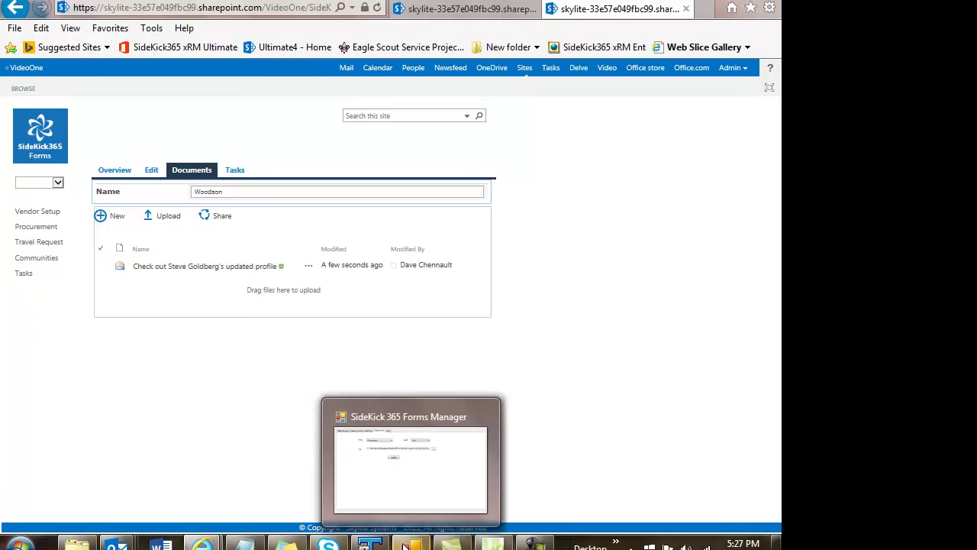
click(405, 487)
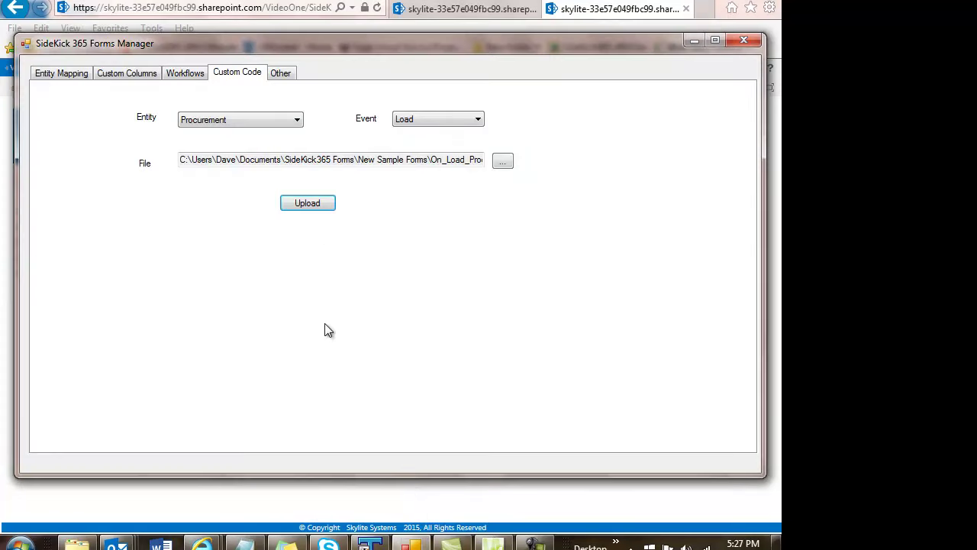
click(189, 77)
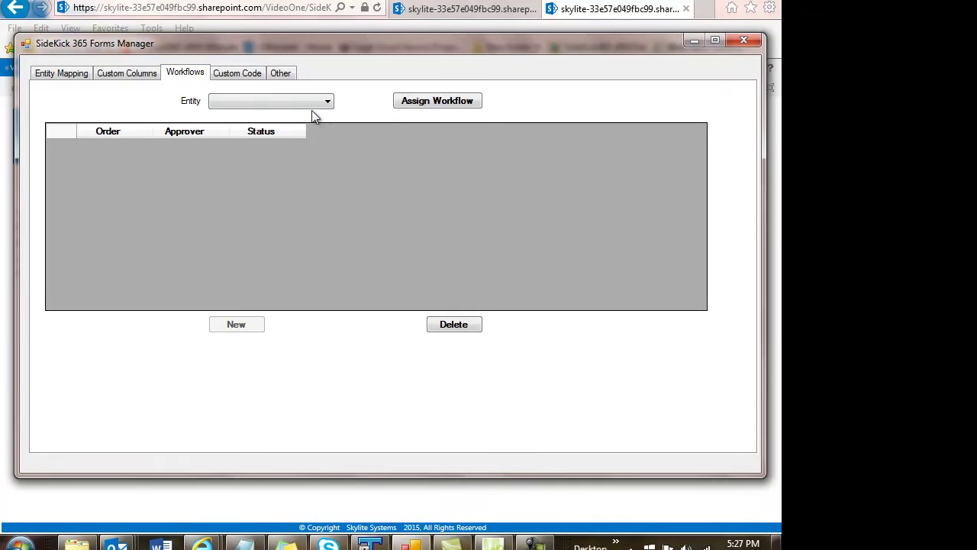
click(329, 102)
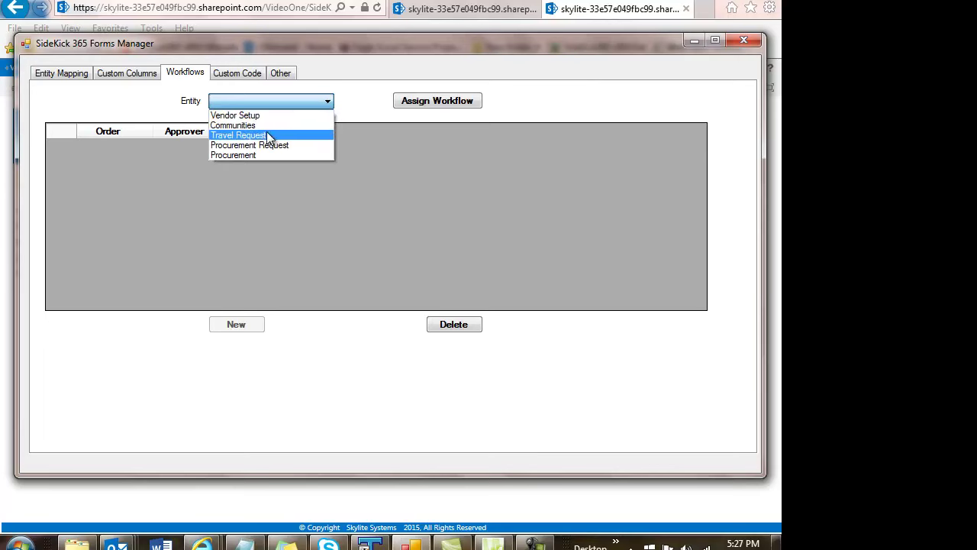
click(247, 115)
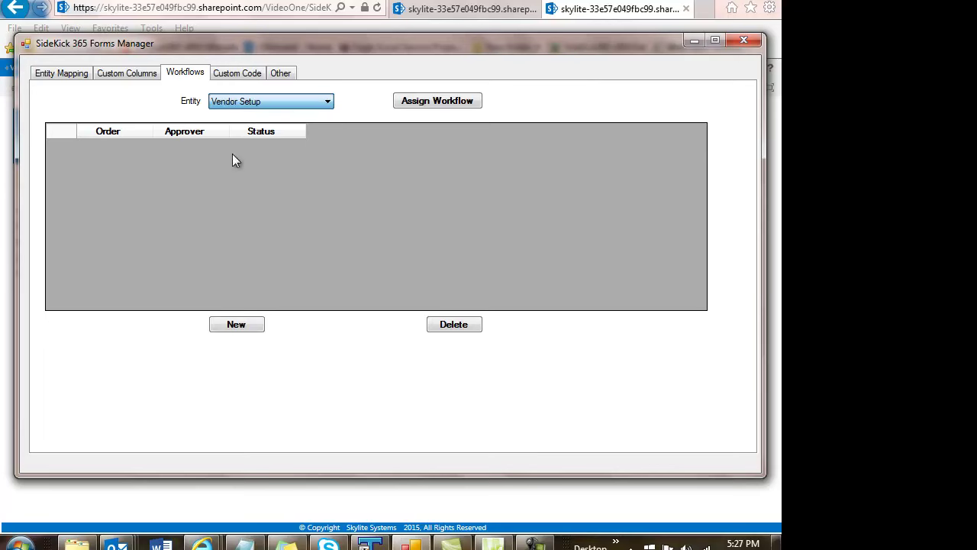
Step: Add and save an approval stage with order 1, approver column CstmManager and status "manager OK"
click(237, 325)
click(237, 326)
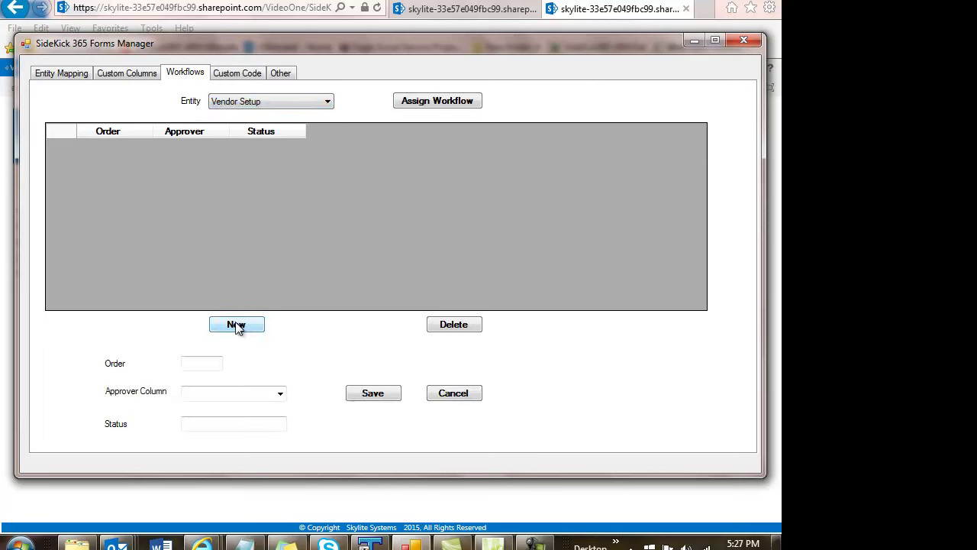
click(279, 394)
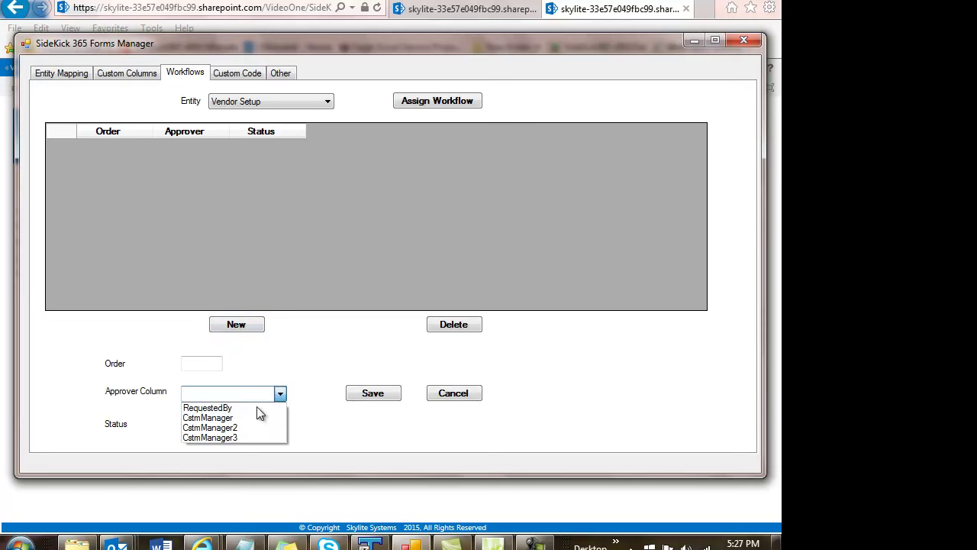
click(222, 417)
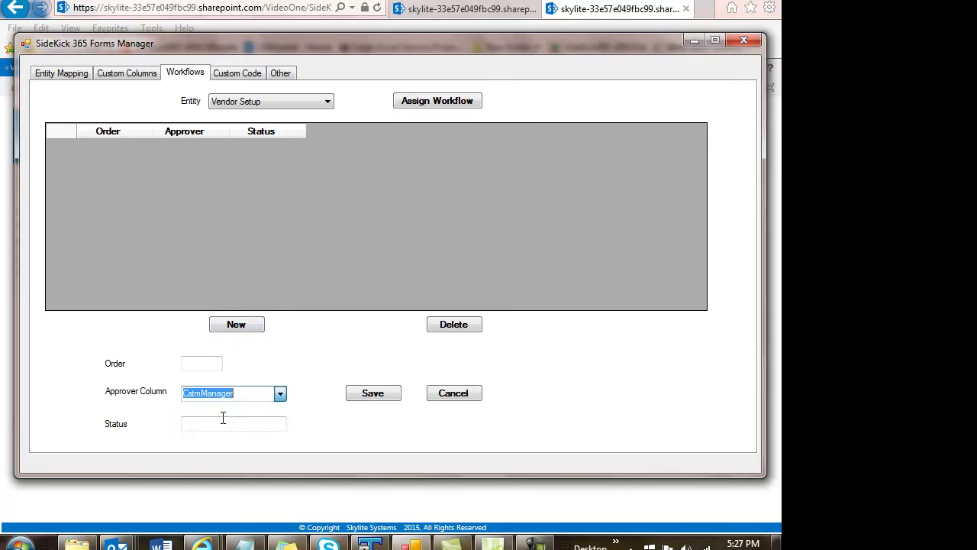
click(205, 363)
text(1)
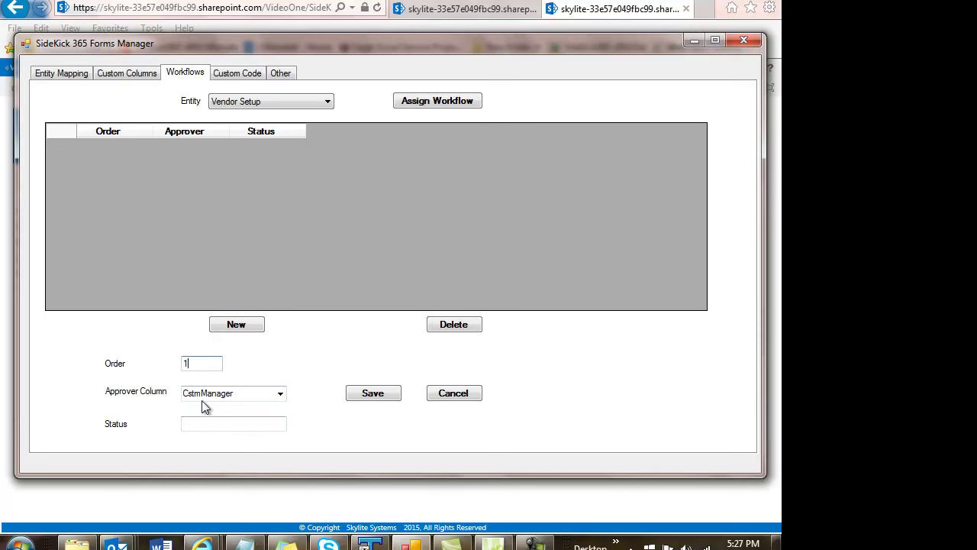
click(194, 418)
text(manager OK)
click(369, 397)
Step: Add and save an approval stage with order 2, approver column CstmManager2 and status "manager 2"
click(246, 325)
click(205, 364)
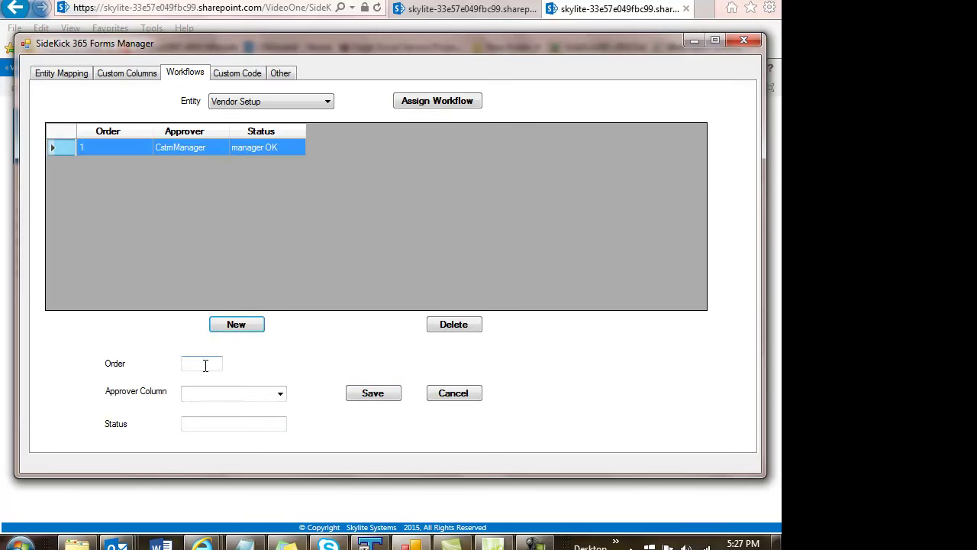
text(2)
click(281, 394)
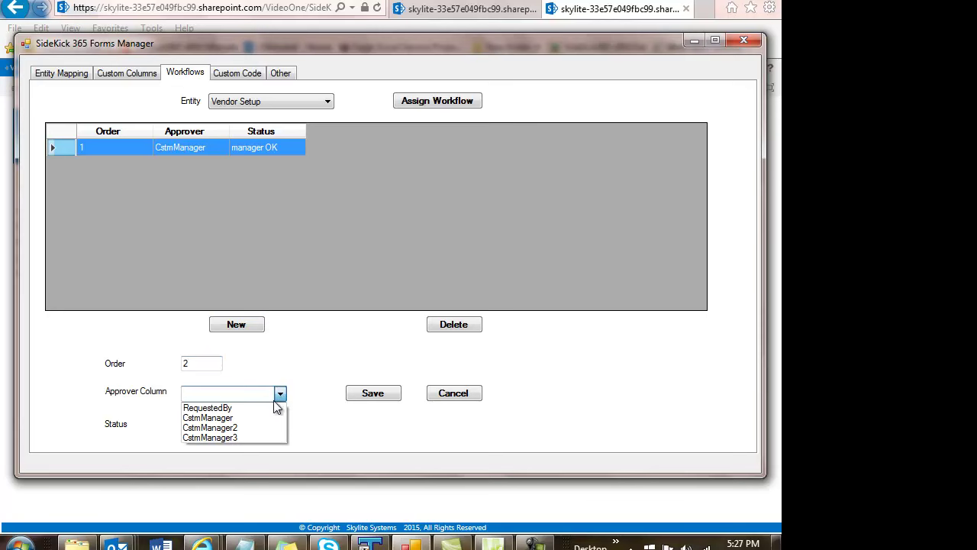
click(237, 425)
click(239, 422)
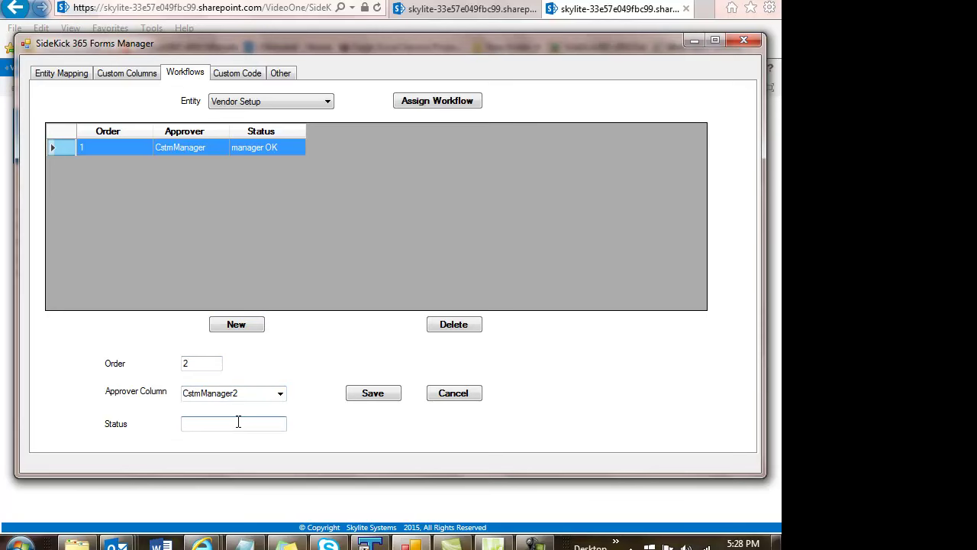
text(manager 2)
click(359, 393)
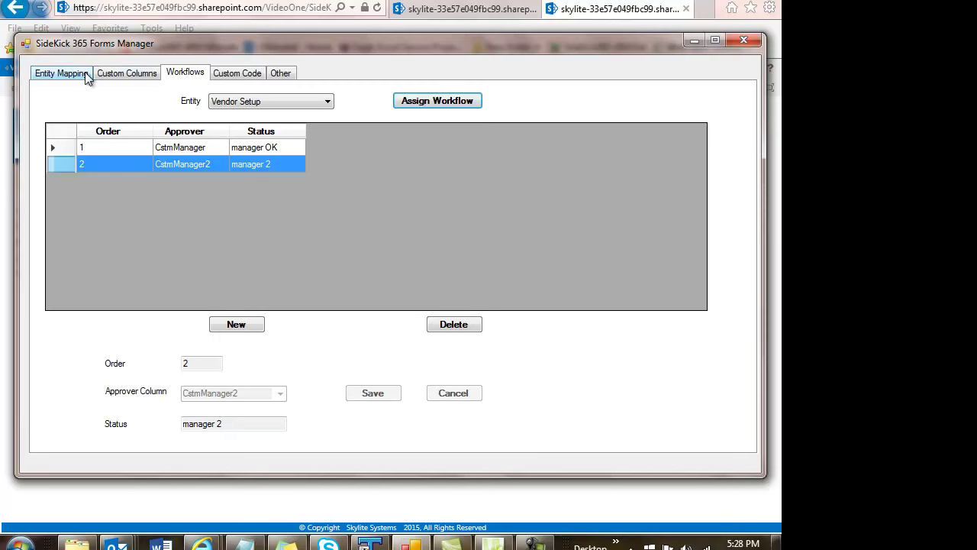
Step: View the Vendor Setup entity's custom columns, and switch to the HTML editor to examine ProcurementForm10.html
click(115, 75)
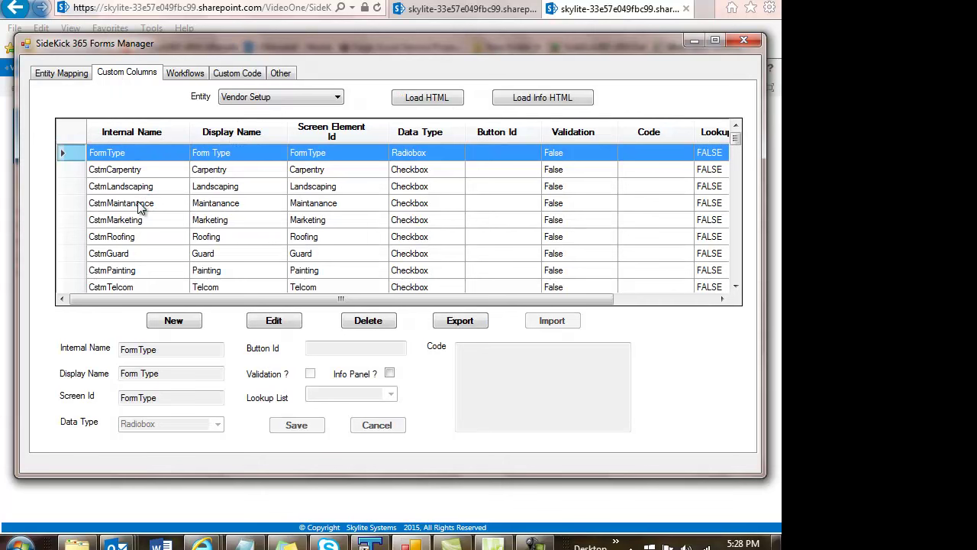
mouse_move(493, 543)
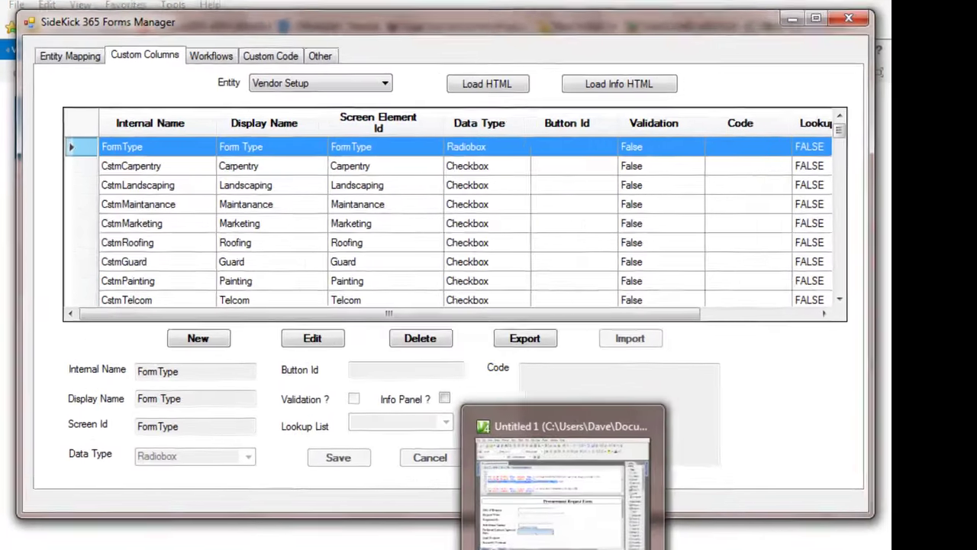
click(563, 489)
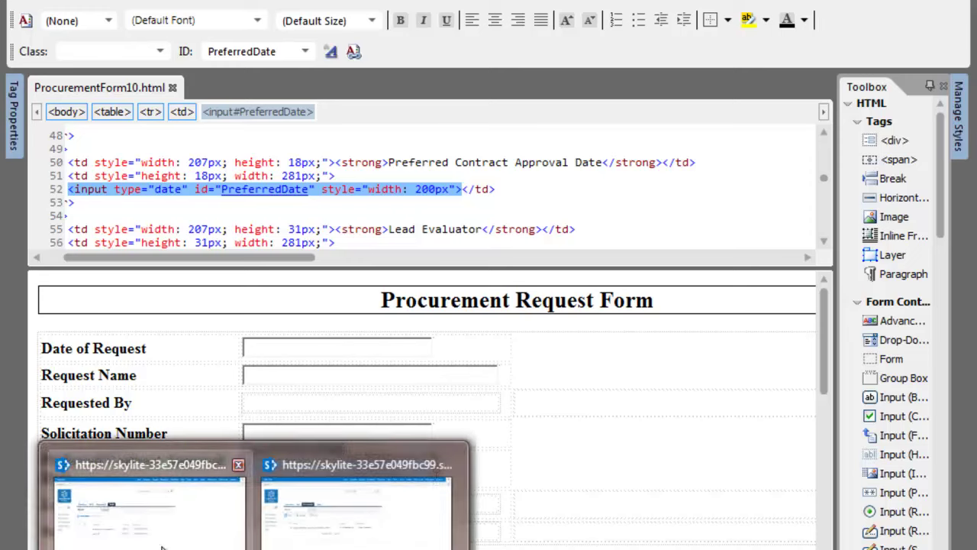
Step: Switch to SharePoint in the browser and open the DaveCo record from the Vendor Setup list for editing
click(162, 545)
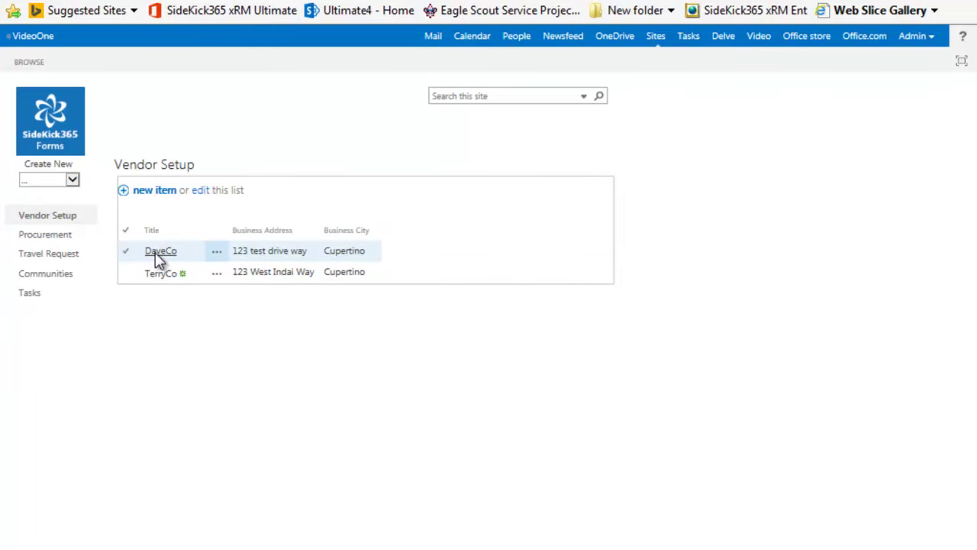
click(156, 252)
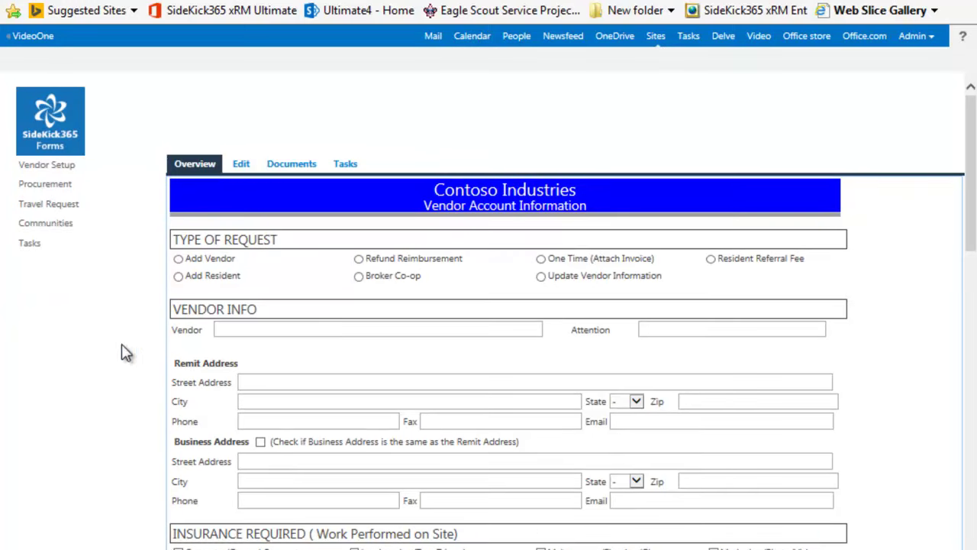
click(240, 164)
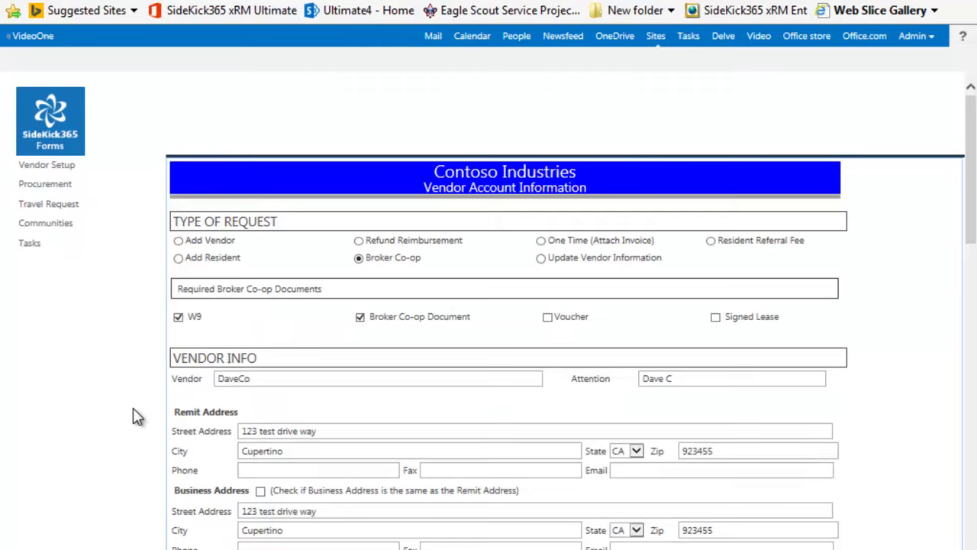
Step: Tick HVAC/Boilier in the insurance-required section, and Signage and Associations Entities in the insurance-not-required section of the DaveCo form
scroll(133, 416, down, 5)
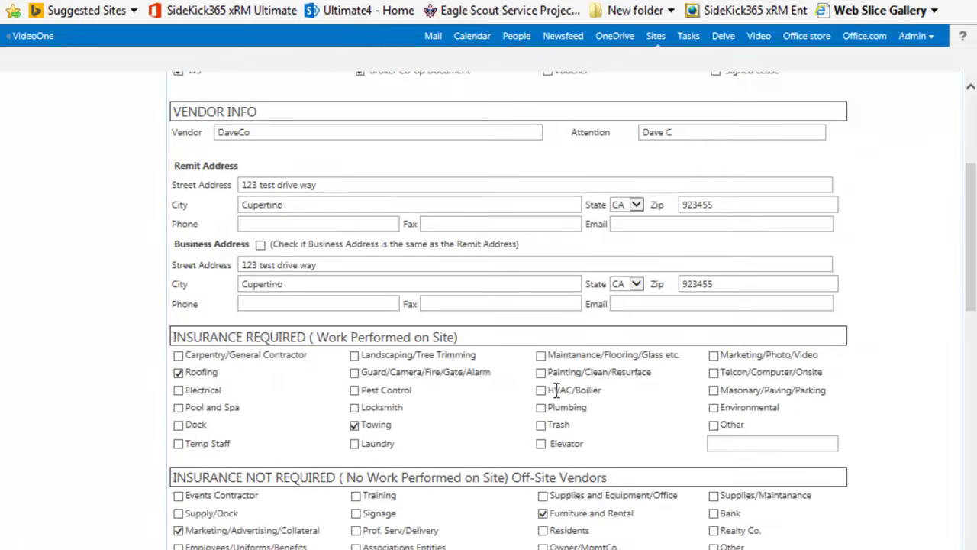
click(541, 391)
click(356, 513)
click(356, 546)
Step: Review the payment and corporate approval sections of the vendor form, and return to the SideKick365 Forms home page
scroll(508, 306, down, 8)
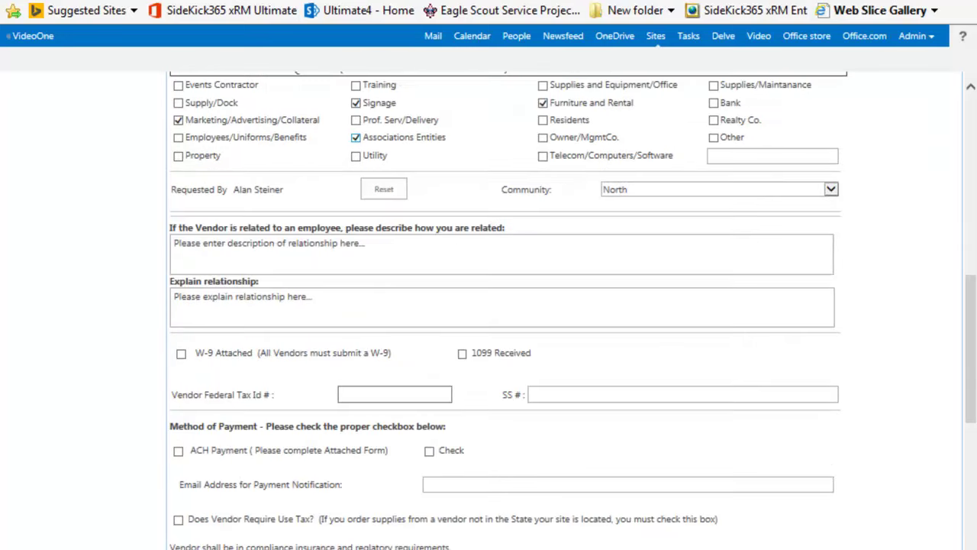
scroll(325, 542, down, 6)
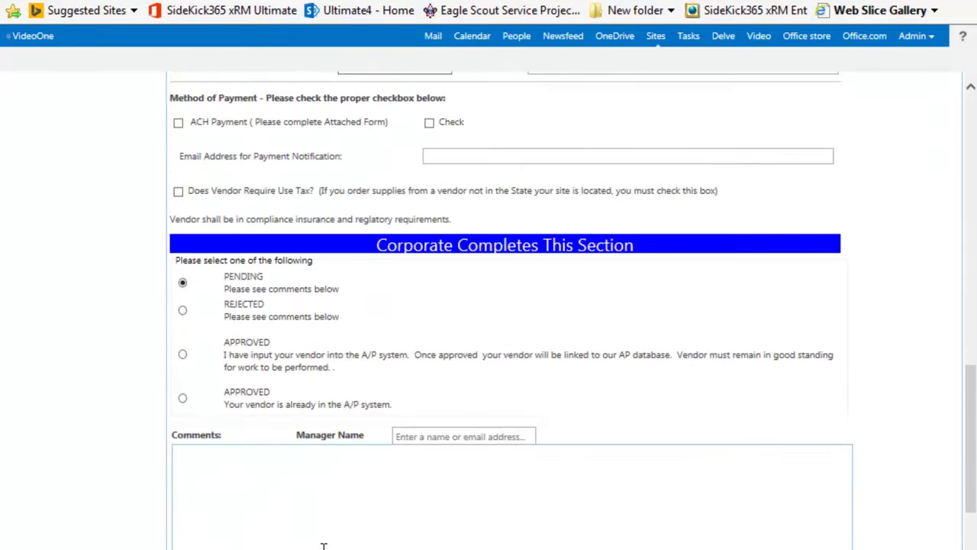
scroll(325, 543, up, 11)
scroll(326, 540, up, 8)
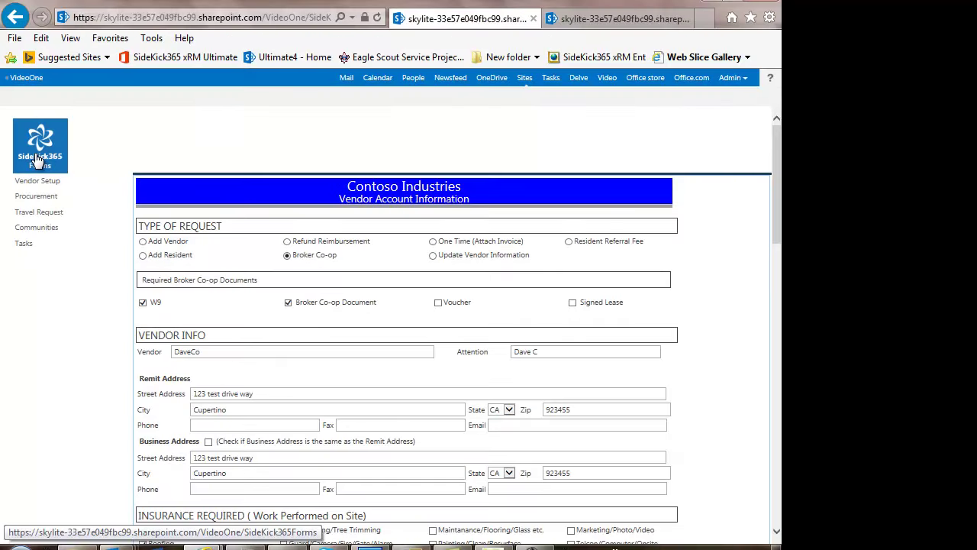
click(36, 159)
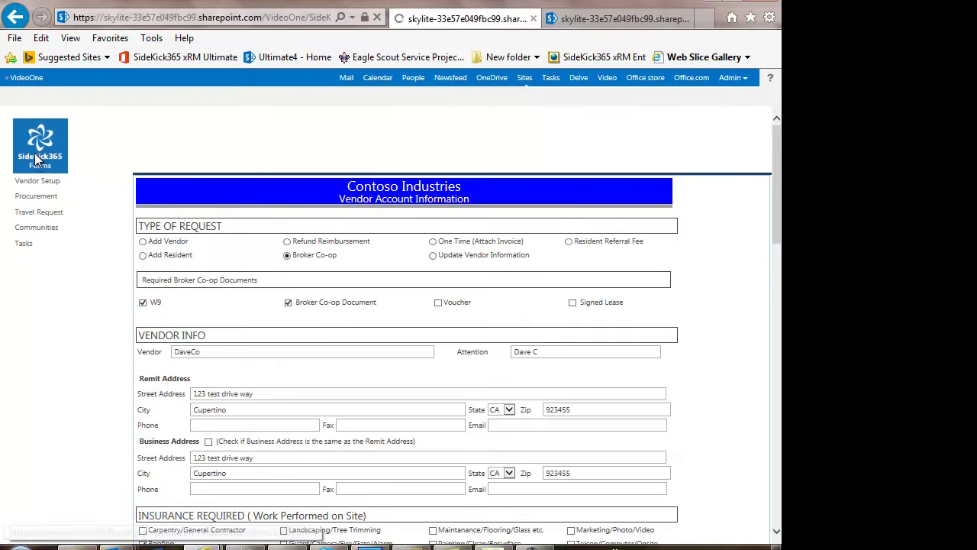